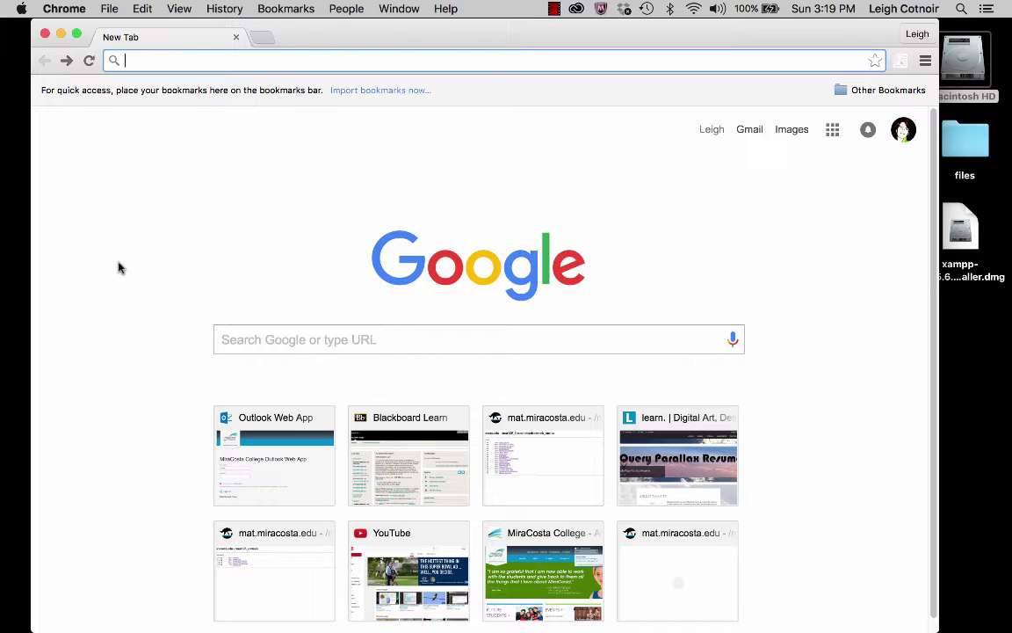
# - Search the web for xampp and open the Apache Friends XAMPP site from the results
pyautogui.write('xampp')
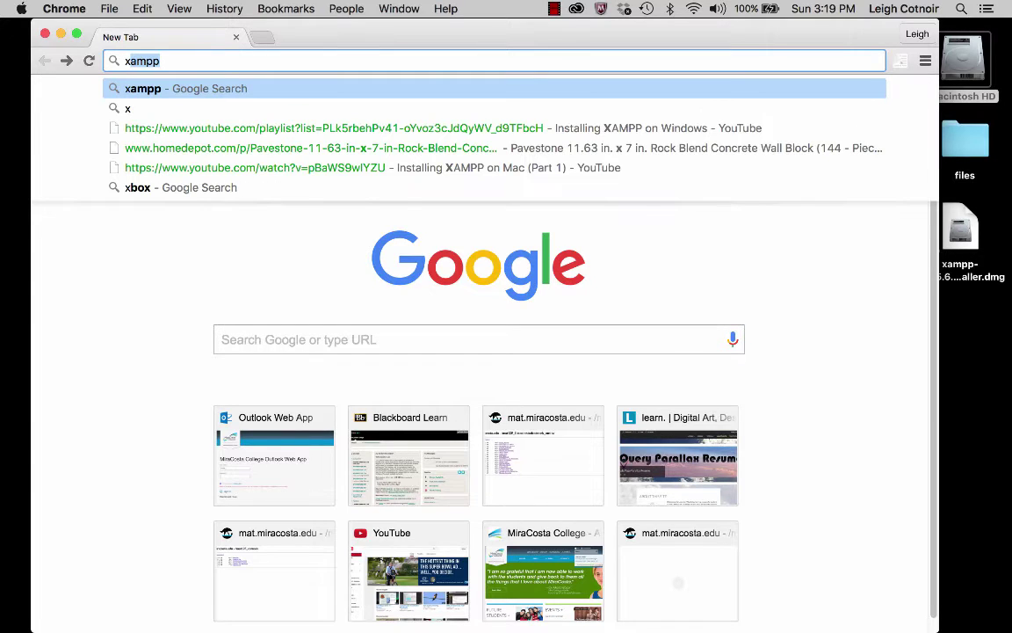
pyautogui.press('Return')
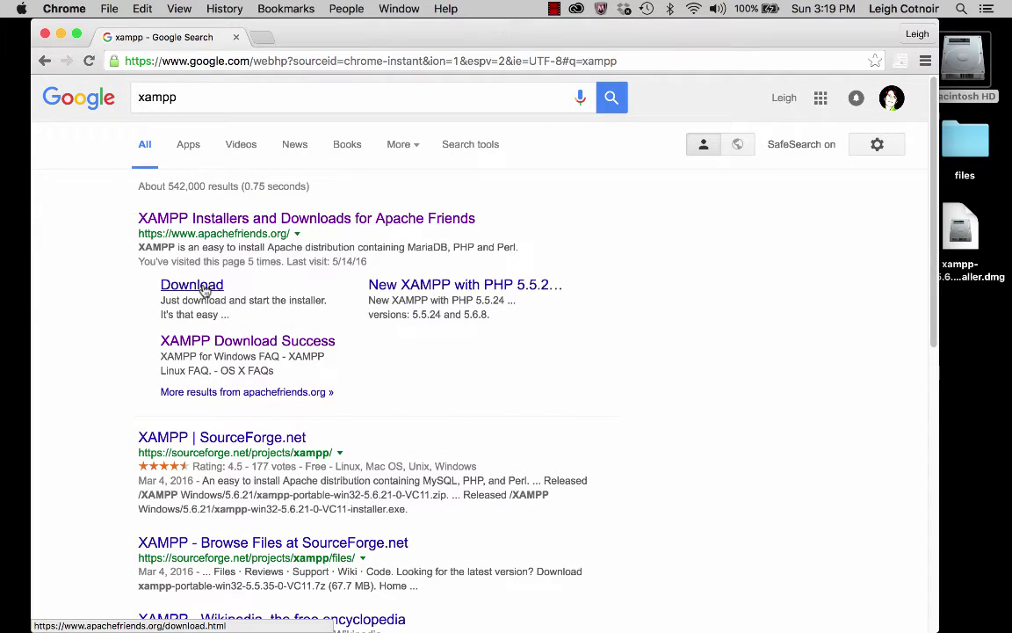
pyautogui.click(251, 219)
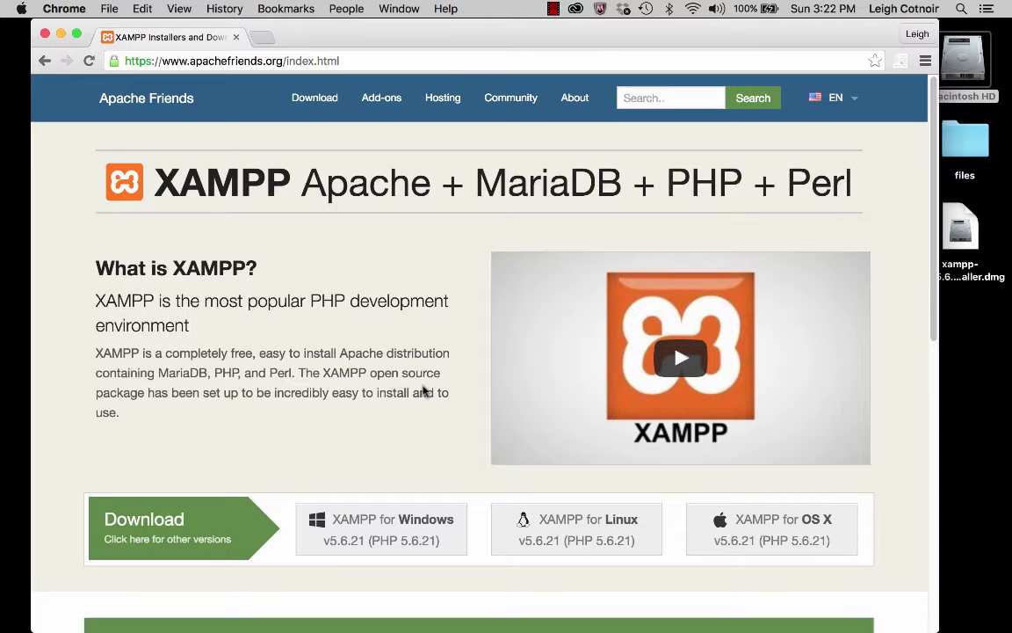
# - Examine the components listed in the XAMPP page heading: Apache, MariaDB, PHP and Perl
pyautogui.doubleClick(360, 194)
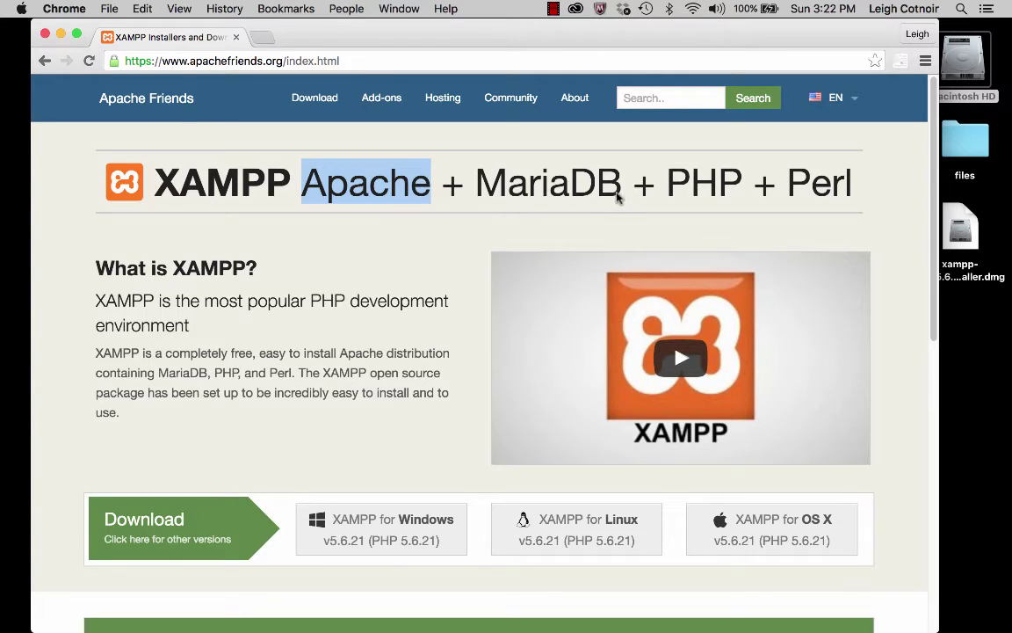
pyautogui.moveTo(620, 195); pyautogui.dragTo(475, 192)
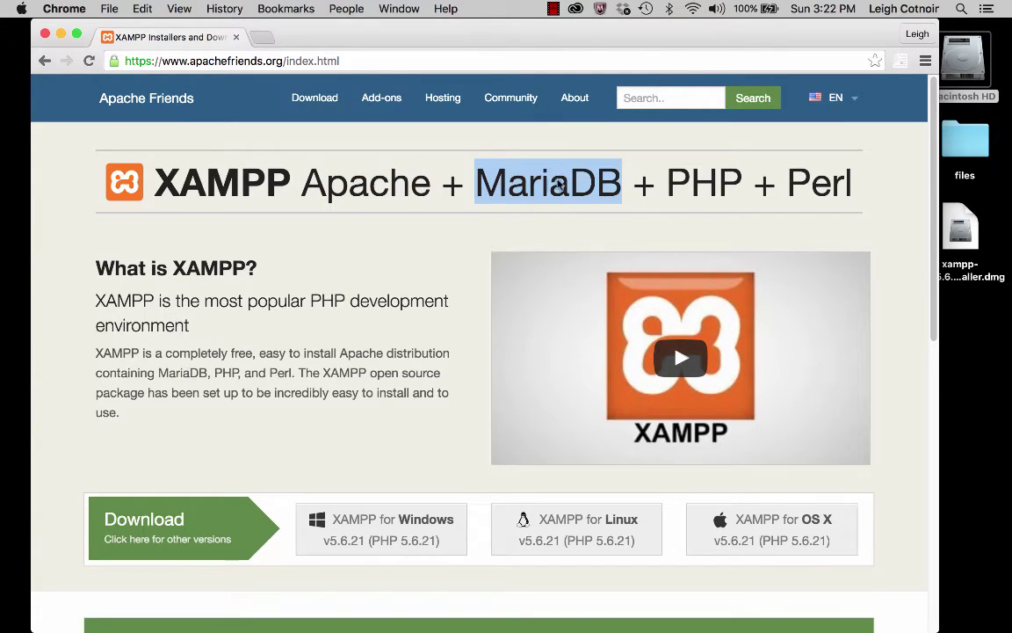
pyautogui.doubleClick(704, 195)
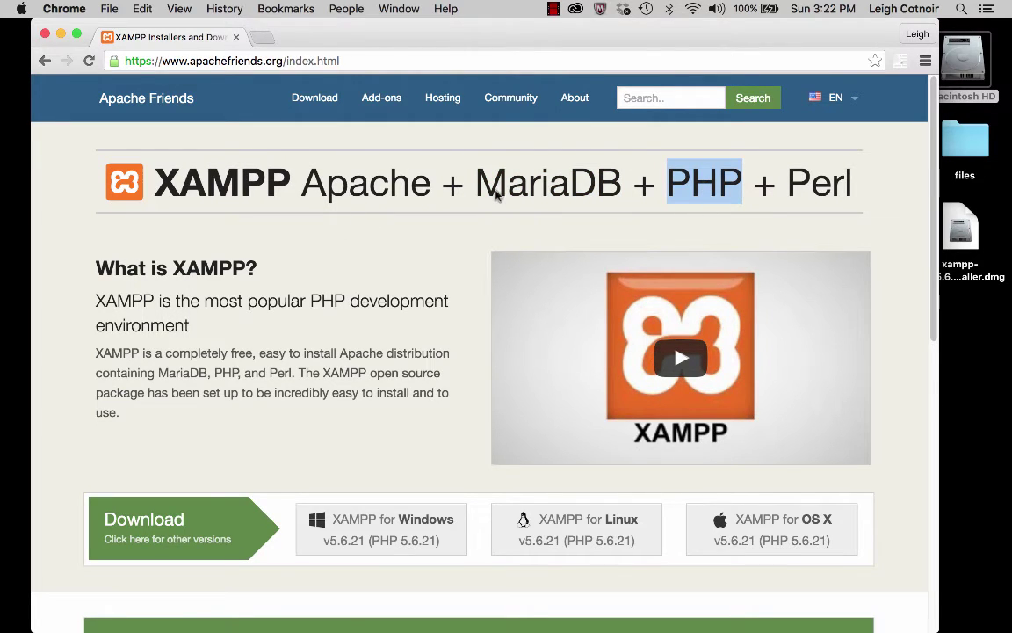
pyautogui.click(816, 190)
pyautogui.doubleClick(816, 190)
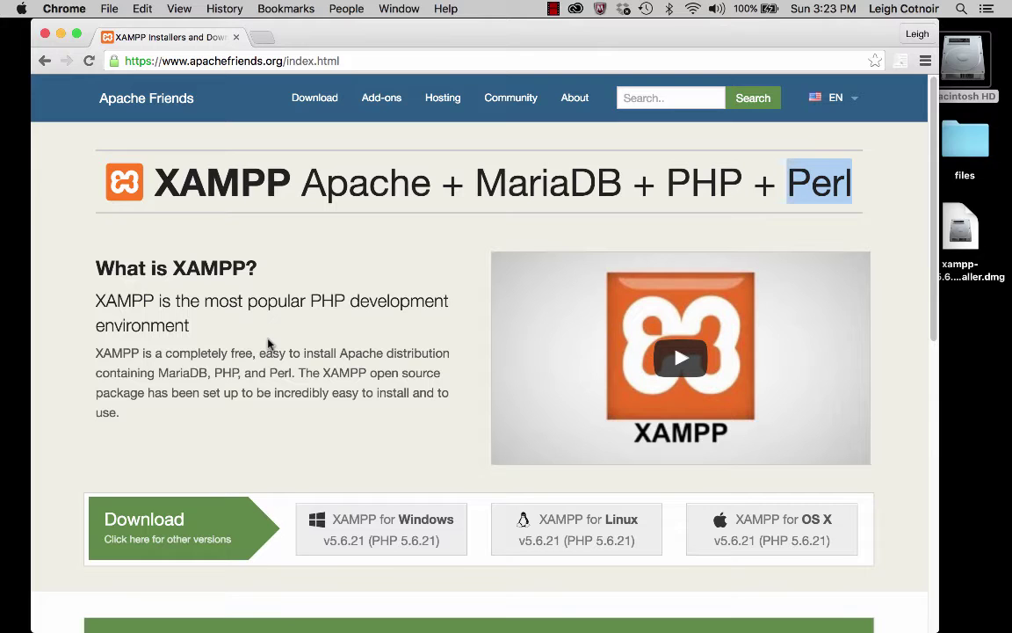
pyautogui.doubleClick(358, 190)
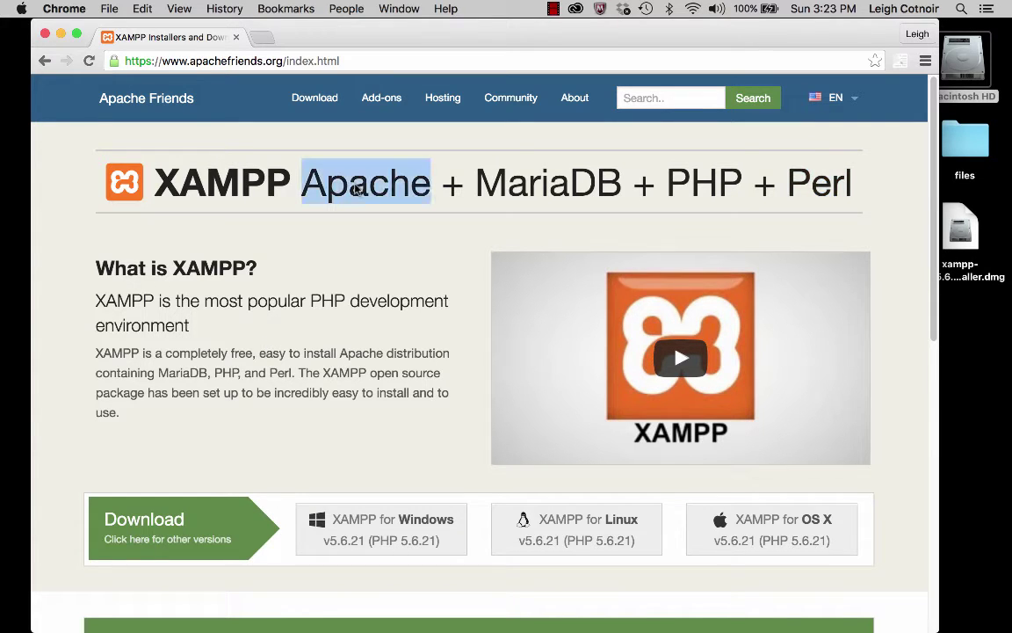
pyautogui.doubleClick(706, 188)
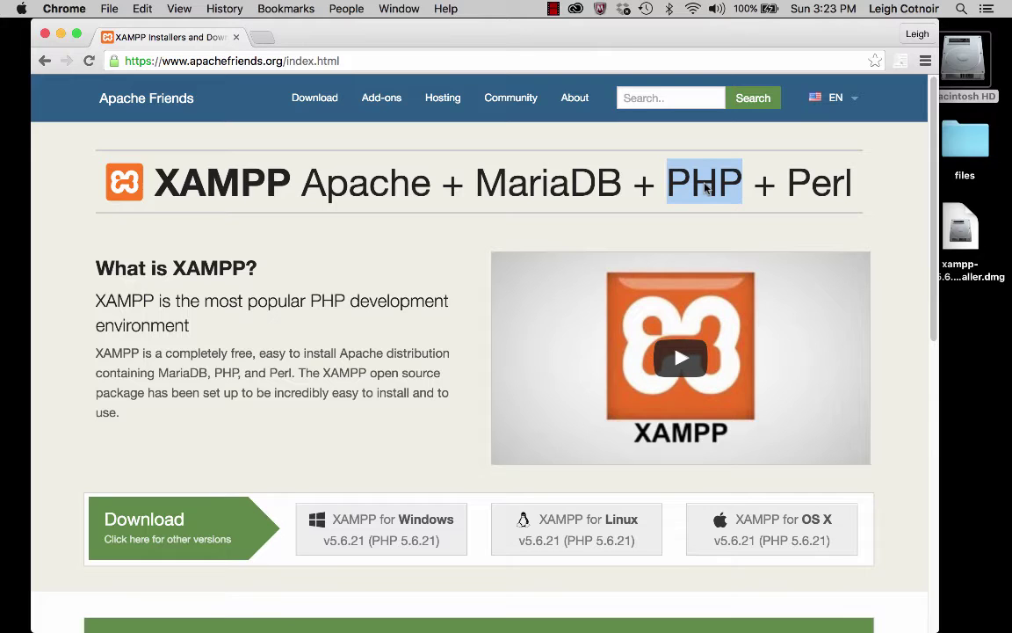
pyautogui.click(328, 353)
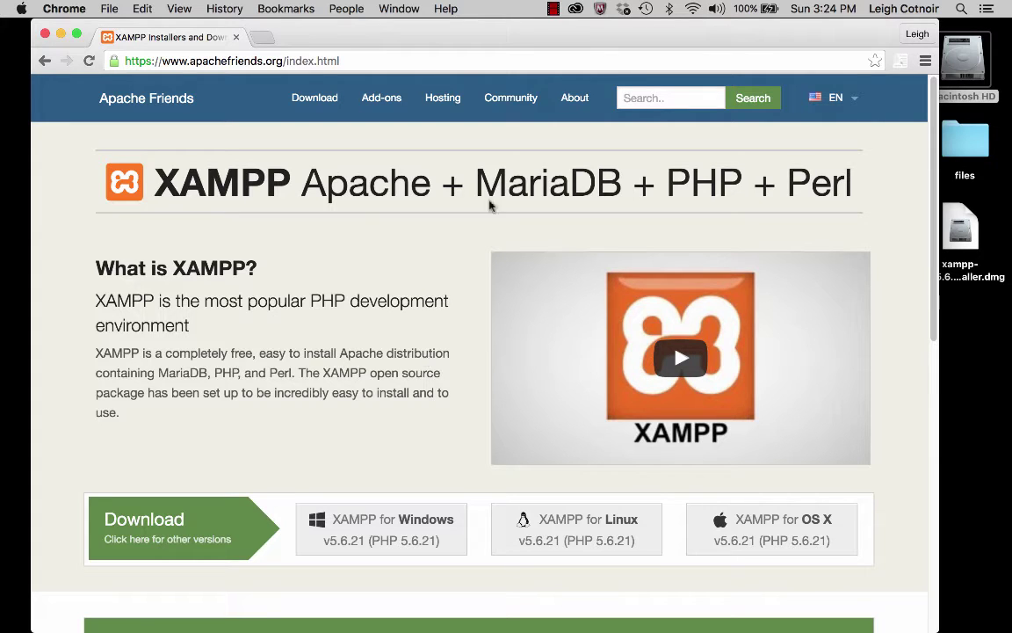
pyautogui.doubleClick(555, 195)
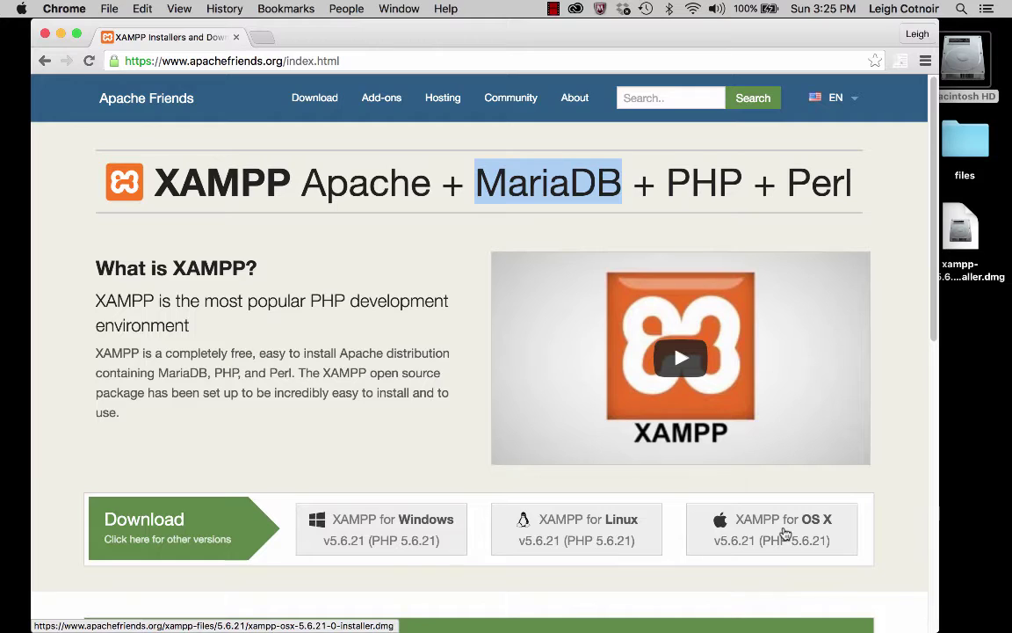
# - Request the XAMPP for OS X installer download and cancel saving the file
pyautogui.click(782, 536)
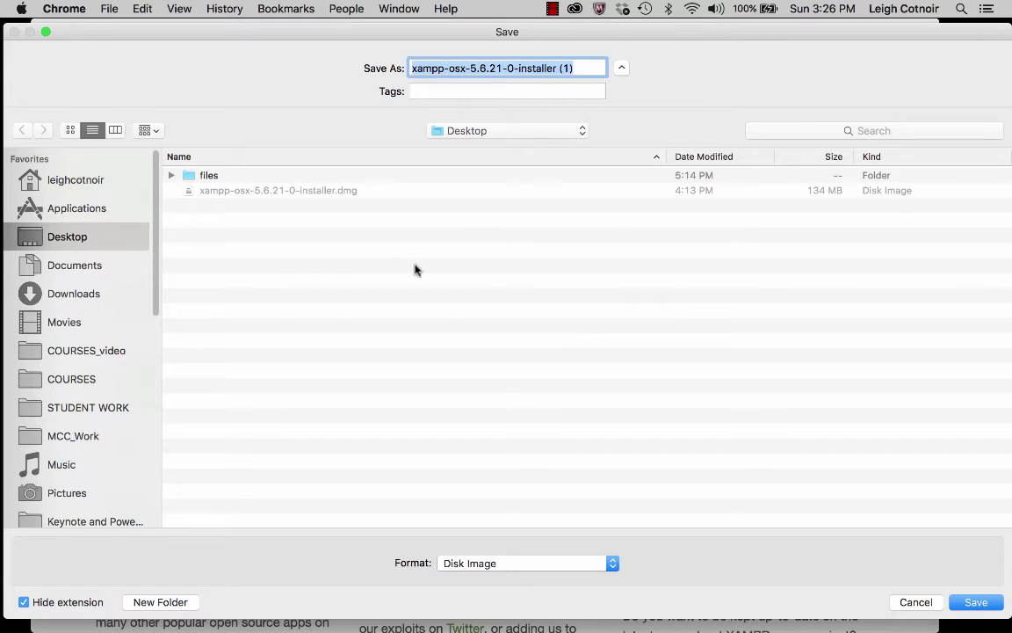
pyautogui.click(916, 603)
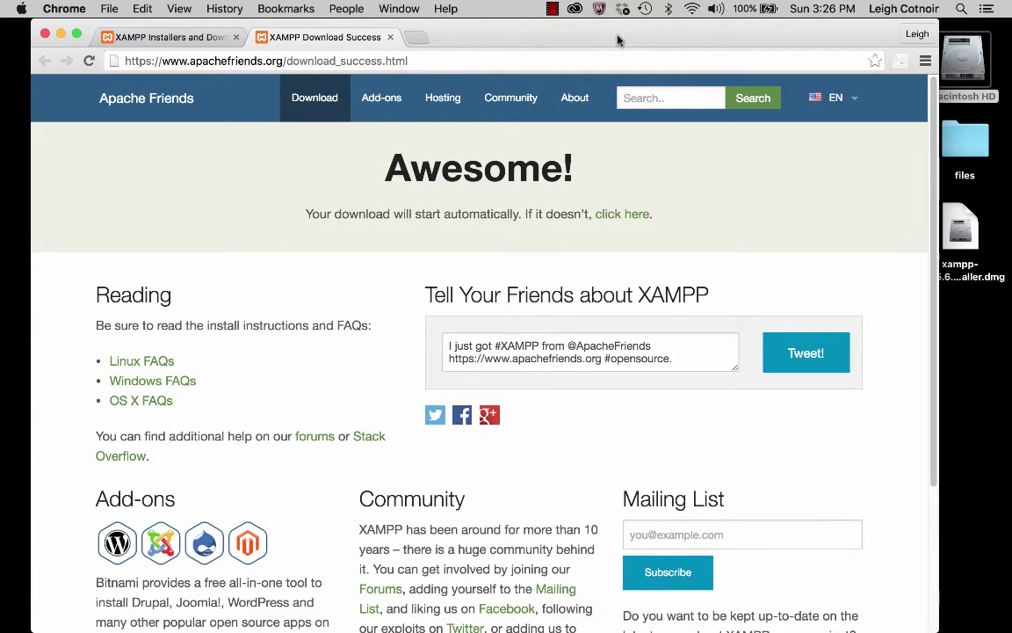
# - Open the XAMPP disk image on the desktop, launch its installer and authorize it with the account password
pyautogui.moveTo(618, 39); pyautogui.dragTo(403, 39)
pyautogui.click(961, 233)
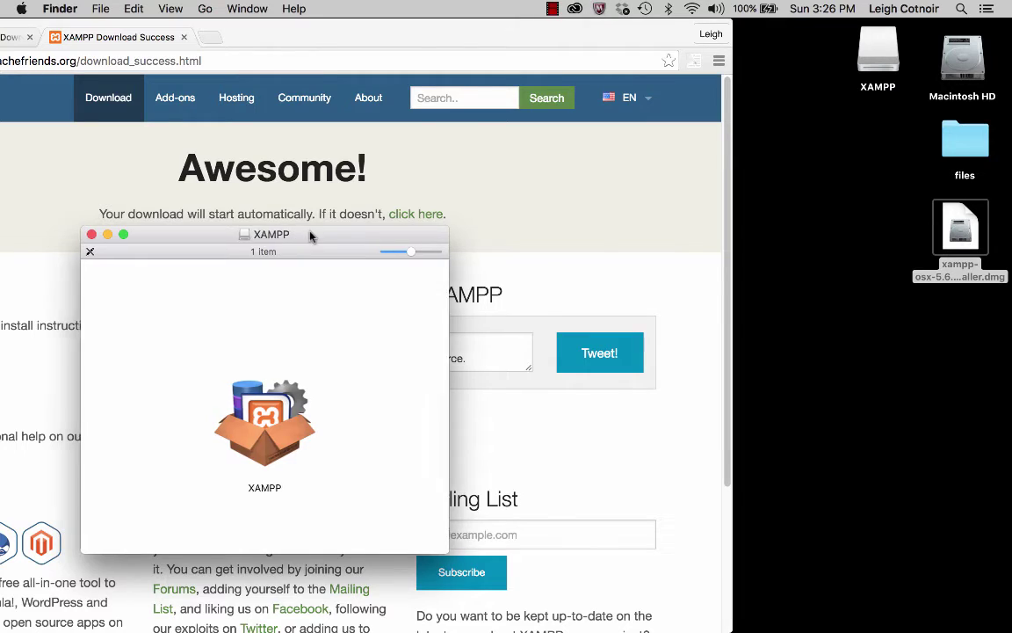
pyautogui.moveTo(309, 234); pyautogui.dragTo(453, 107)
pyautogui.doubleClick(407, 299)
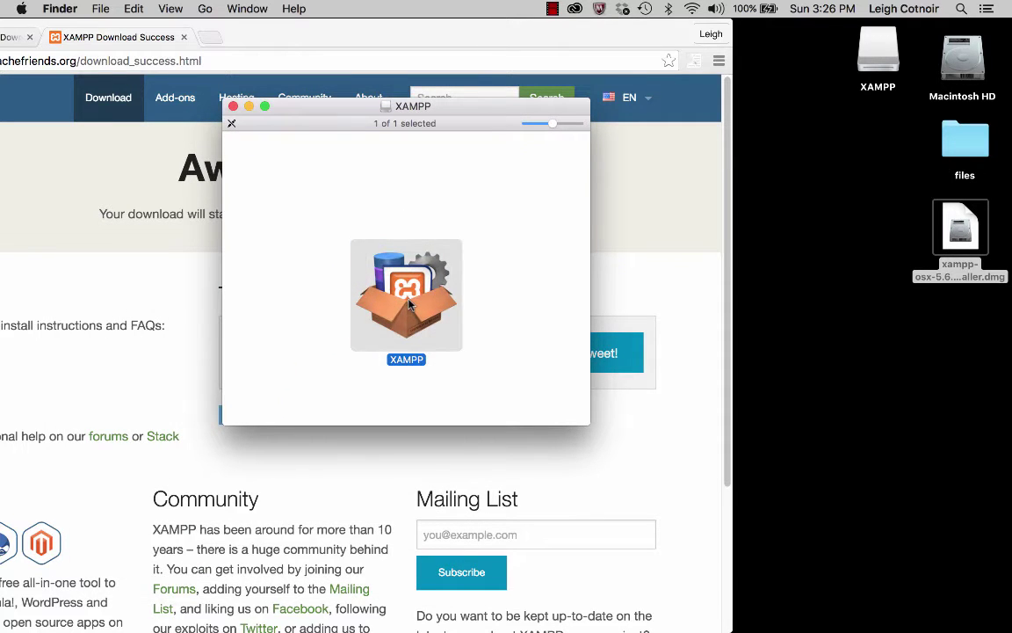
pyautogui.click(661, 274)
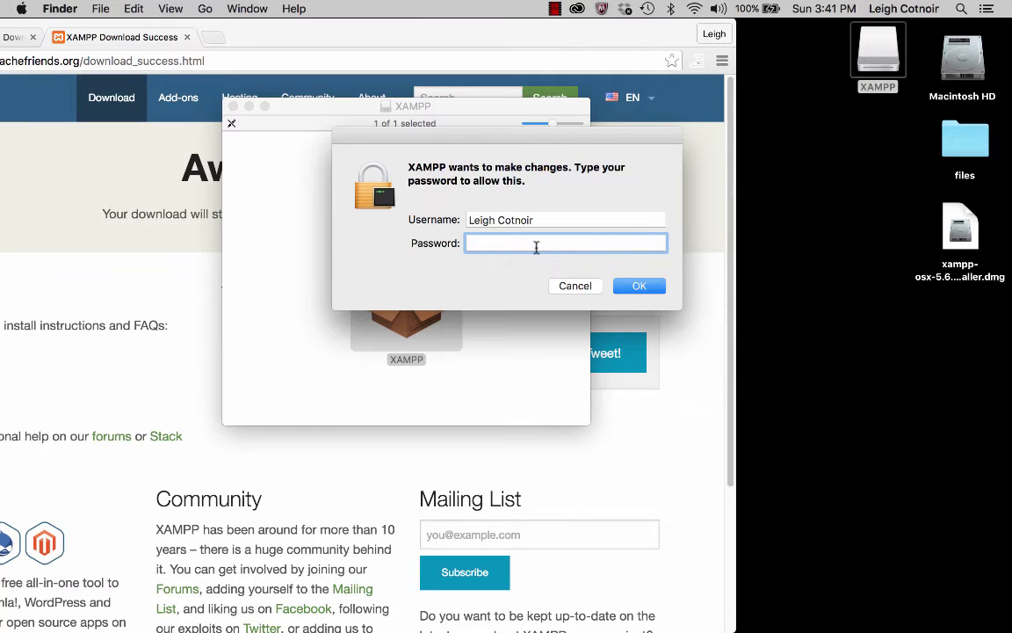
pyautogui.press('Return')
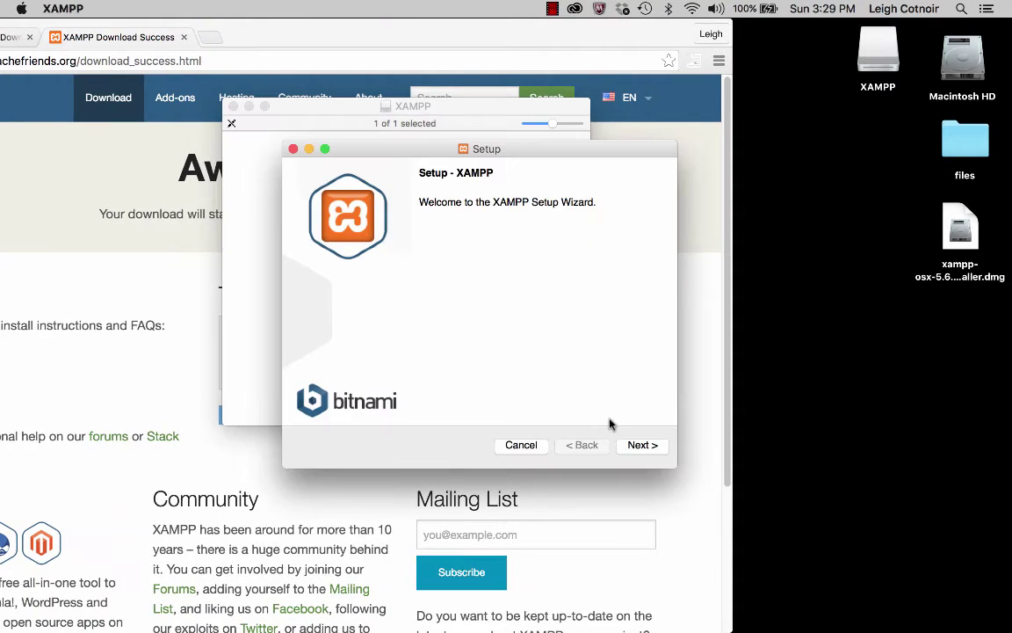
# - Keep XAMPP Core Files and XAMPP Developer Files selected in the setup wizard and accept the /Applications/XAMPP installation directory
pyautogui.click(641, 448)
pyautogui.click(640, 449)
pyautogui.click(582, 446)
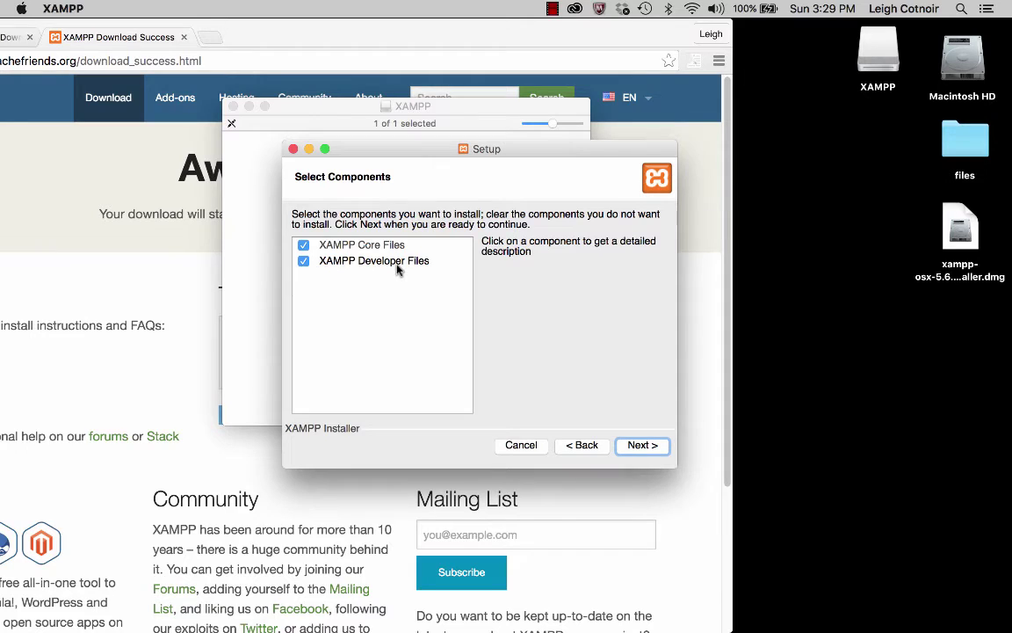
pyautogui.click(645, 445)
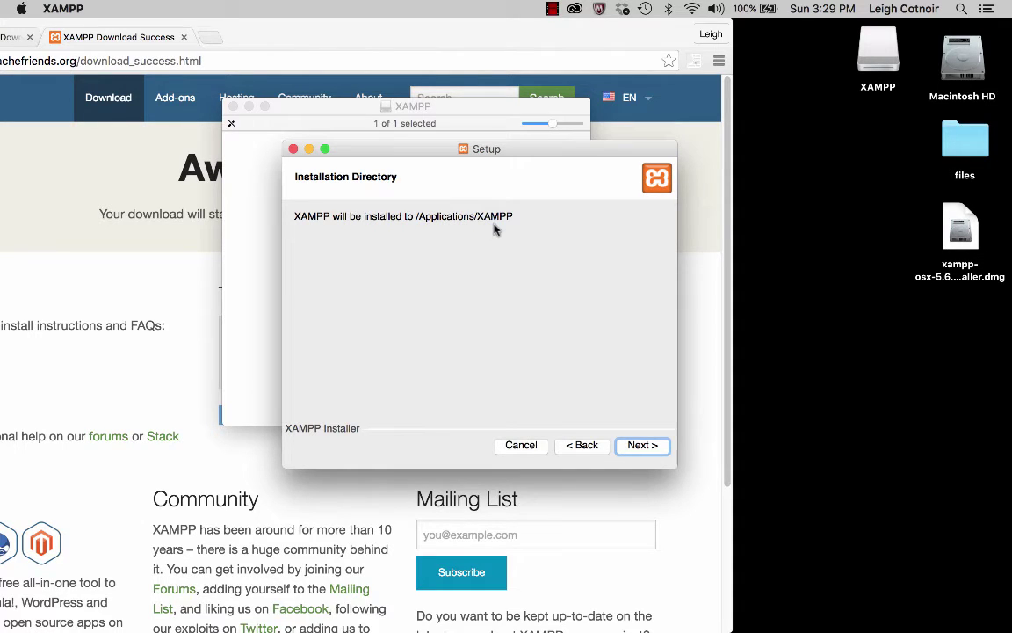
pyautogui.click(641, 448)
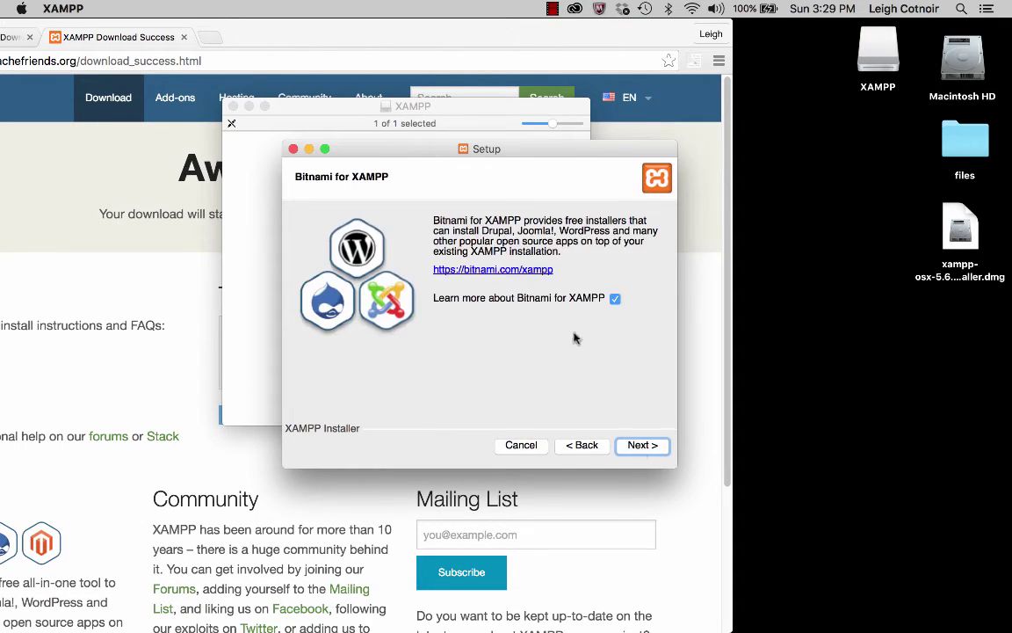
# - Complete the XAMPP installation with the Bitnami information option turned off and Launch XAMPP enabled
pyautogui.click(615, 299)
pyautogui.click(644, 445)
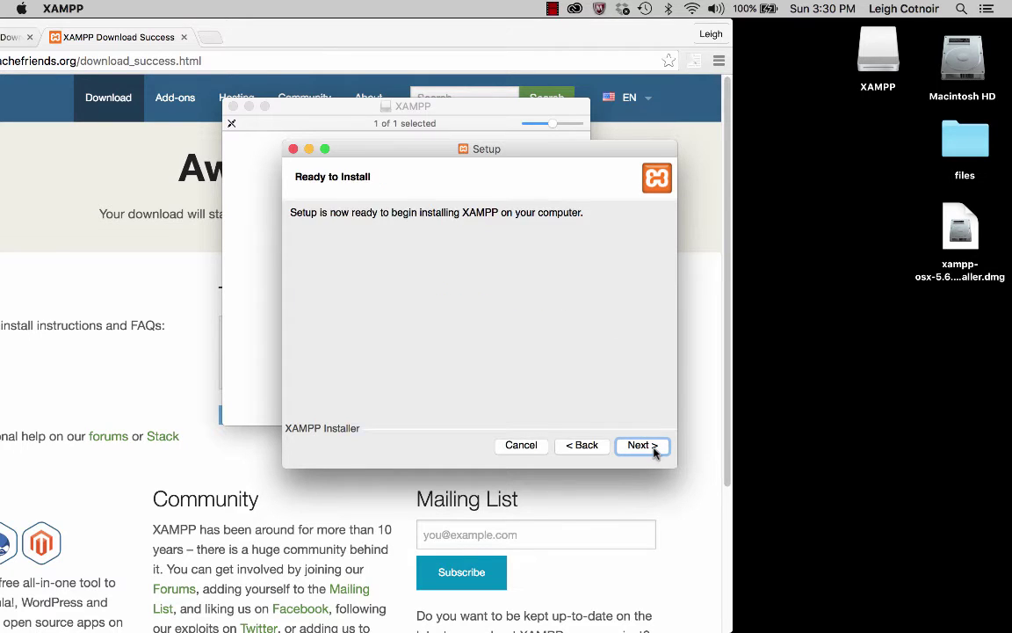
pyautogui.click(652, 448)
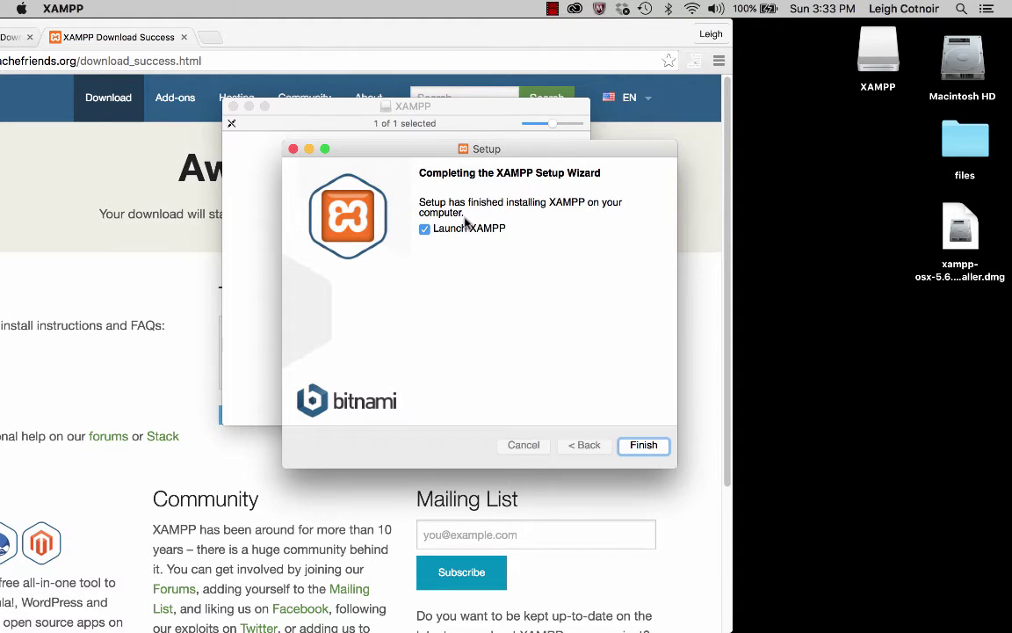
pyautogui.click(645, 445)
# - Examine the host name and domain parts of the local XAMPP dashboard address in the browser
pyautogui.moveTo(418, 26); pyautogui.dragTo(630, 20)
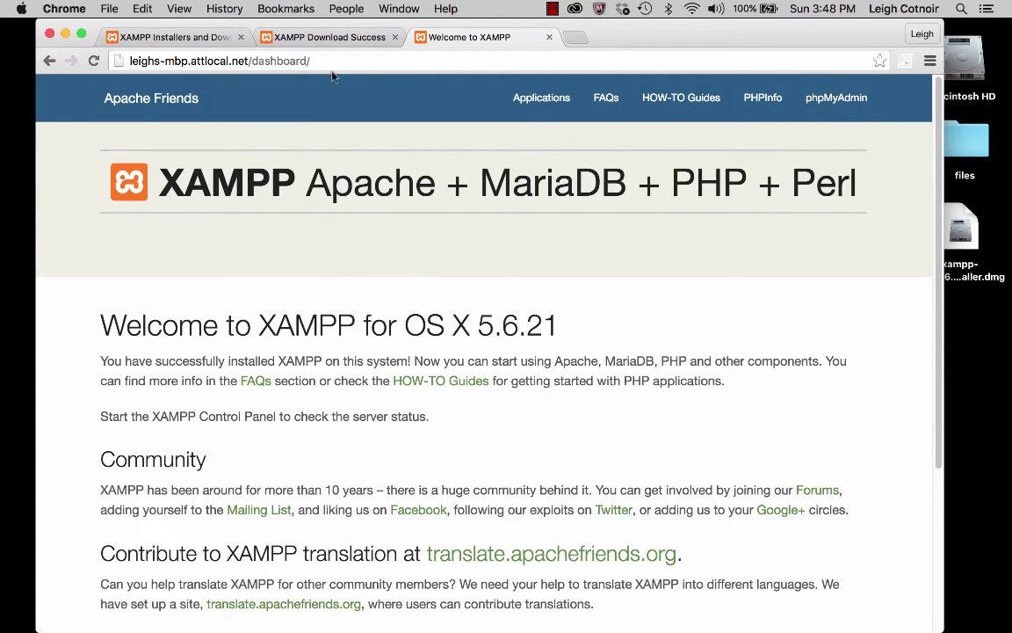
pyautogui.moveTo(330, 61); pyautogui.dragTo(331, 68)
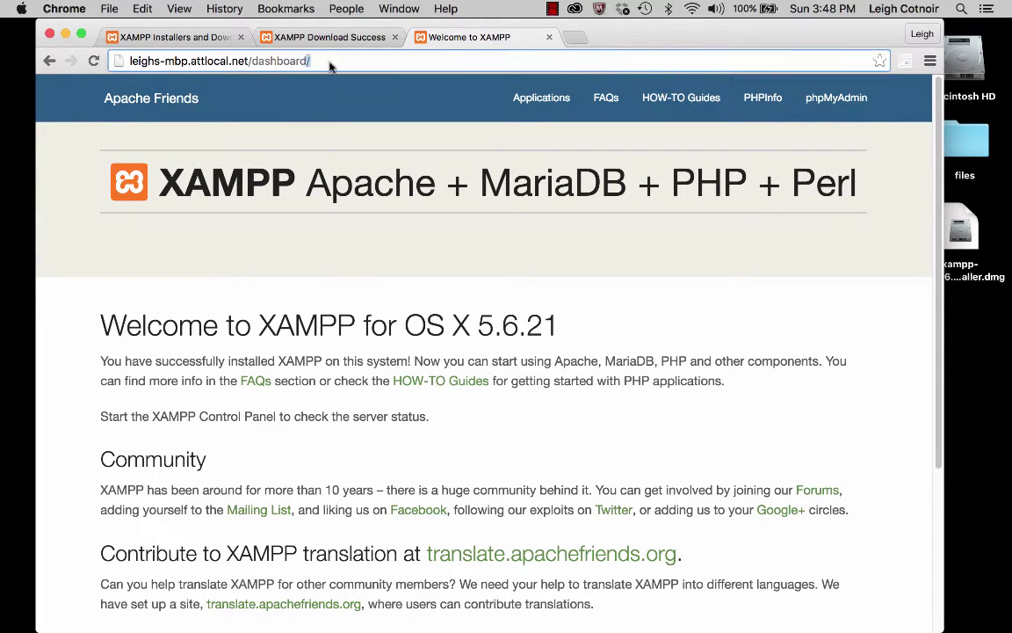
pyautogui.moveTo(249, 60); pyautogui.dragTo(129, 60)
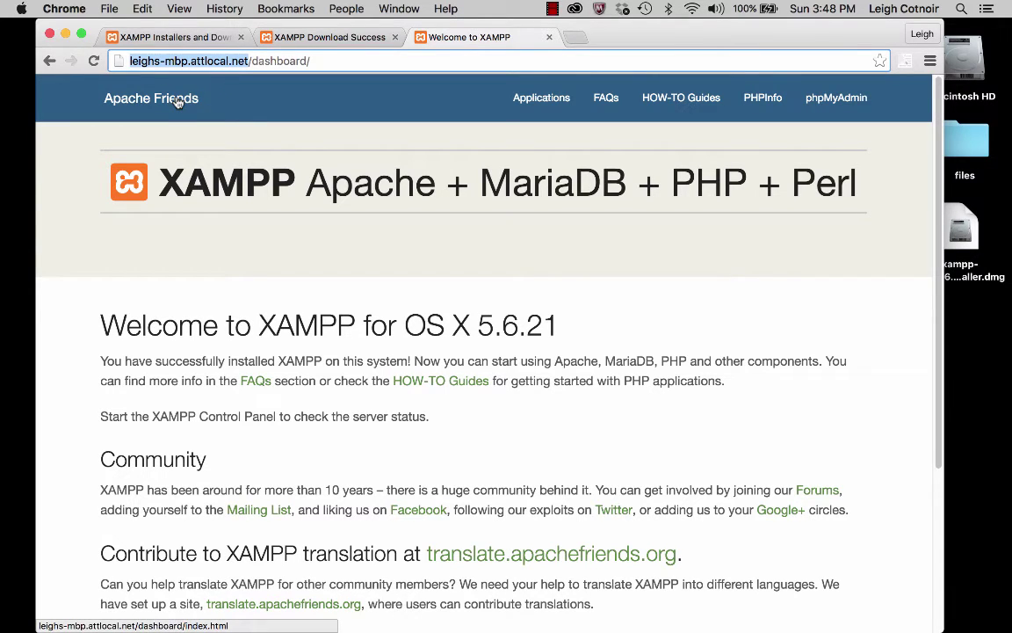
pyautogui.click(158, 61)
pyautogui.moveTo(188, 61); pyautogui.dragTo(130, 60)
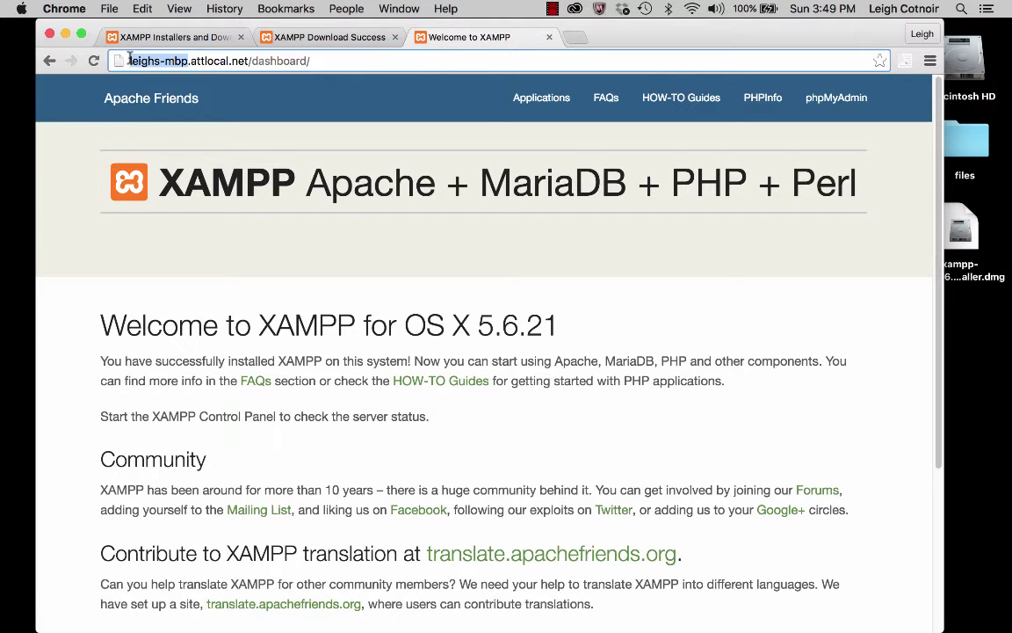
pyautogui.click(185, 61)
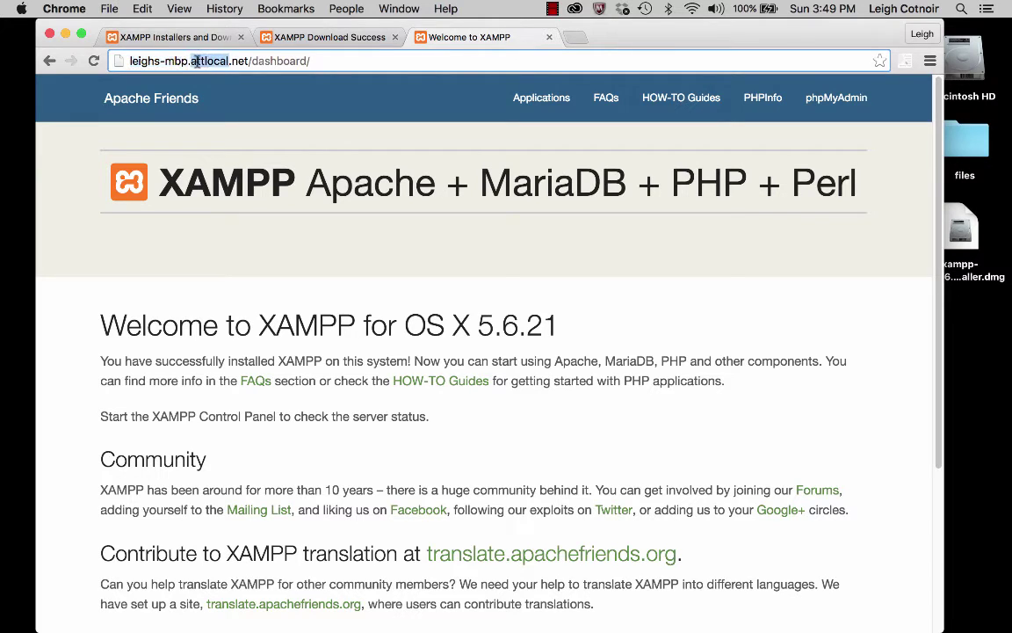
pyautogui.click(227, 60)
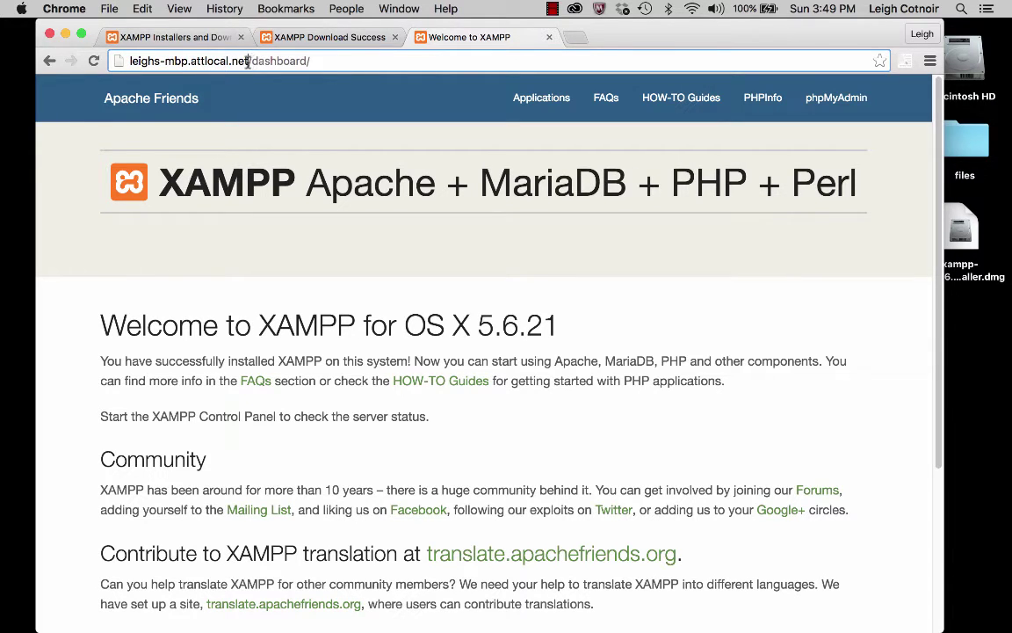
pyautogui.moveTo(249, 61); pyautogui.dragTo(191, 64)
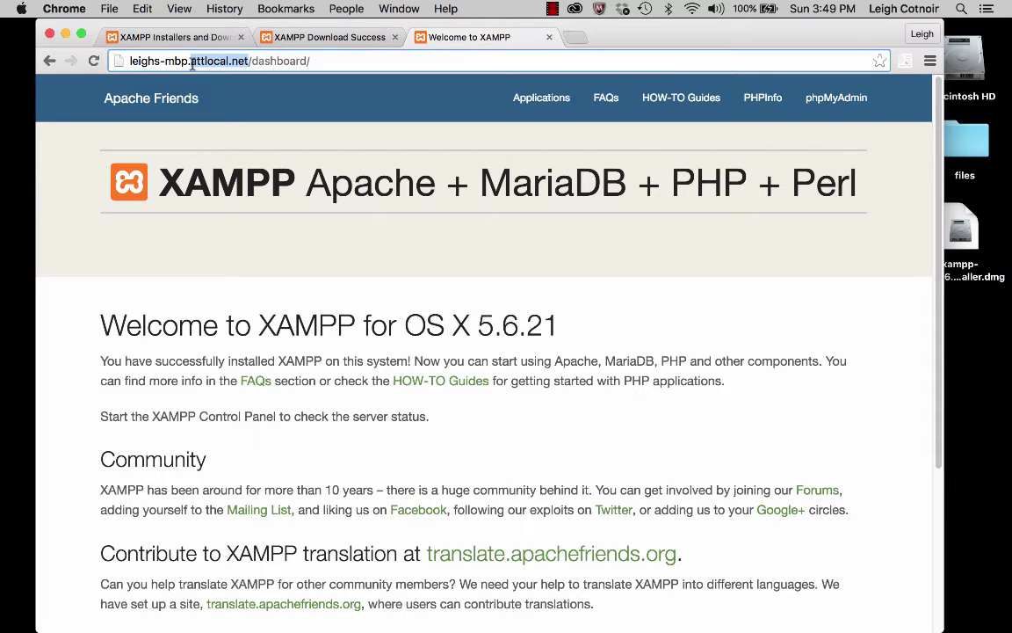
pyautogui.click(296, 54)
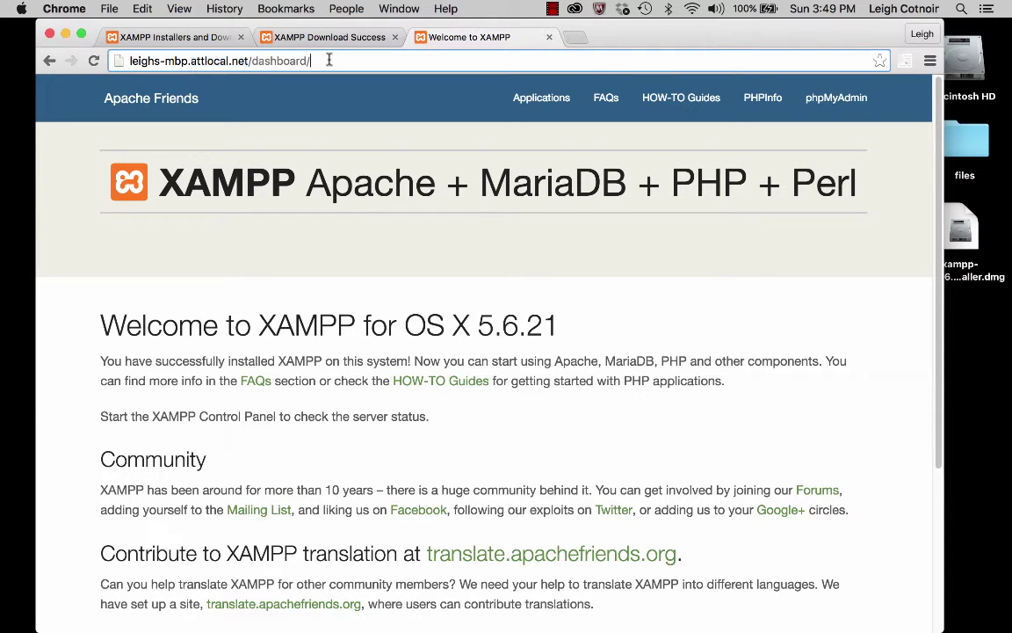
pyautogui.moveTo(235, 61); pyautogui.dragTo(128, 60)
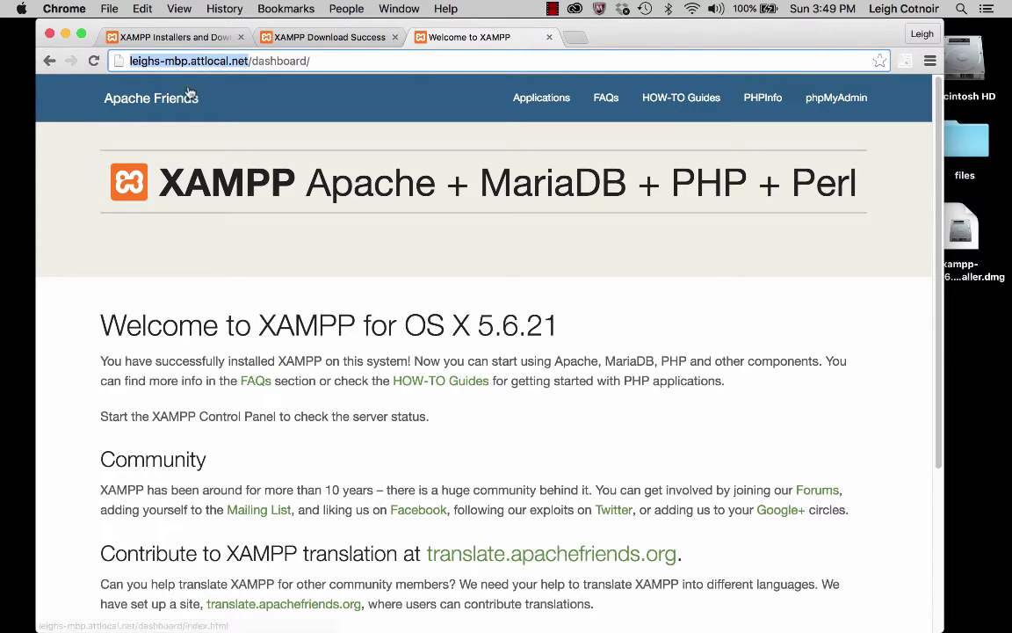
# - Copy the computer's local network address from the Sharing settings in System Preferences, then close System Preferences
pyautogui.click(21, 8)
pyautogui.click(42, 57)
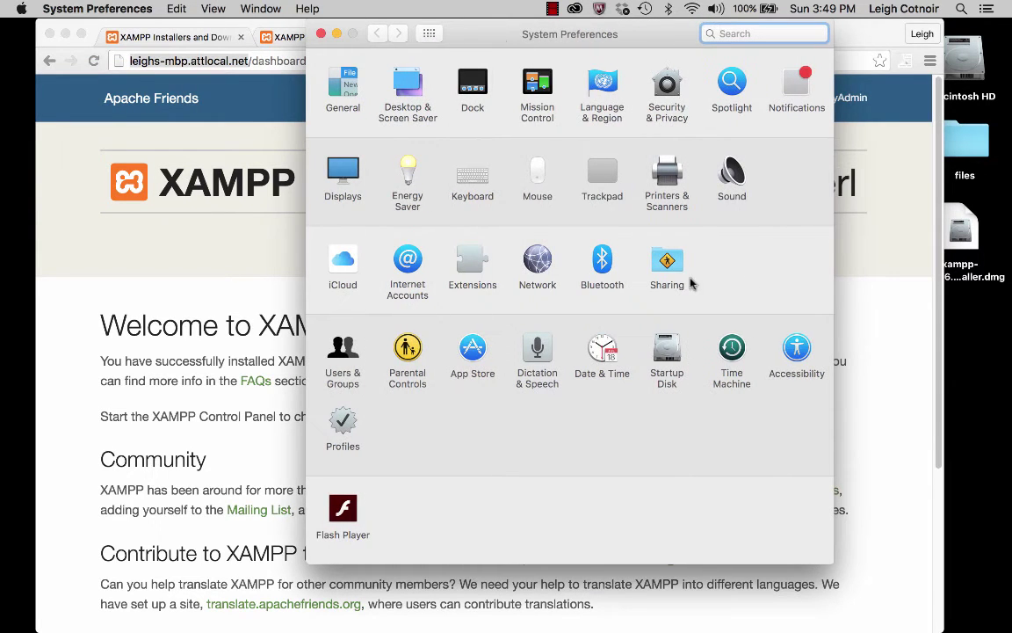
pyautogui.click(667, 261)
pyautogui.click(506, 76)
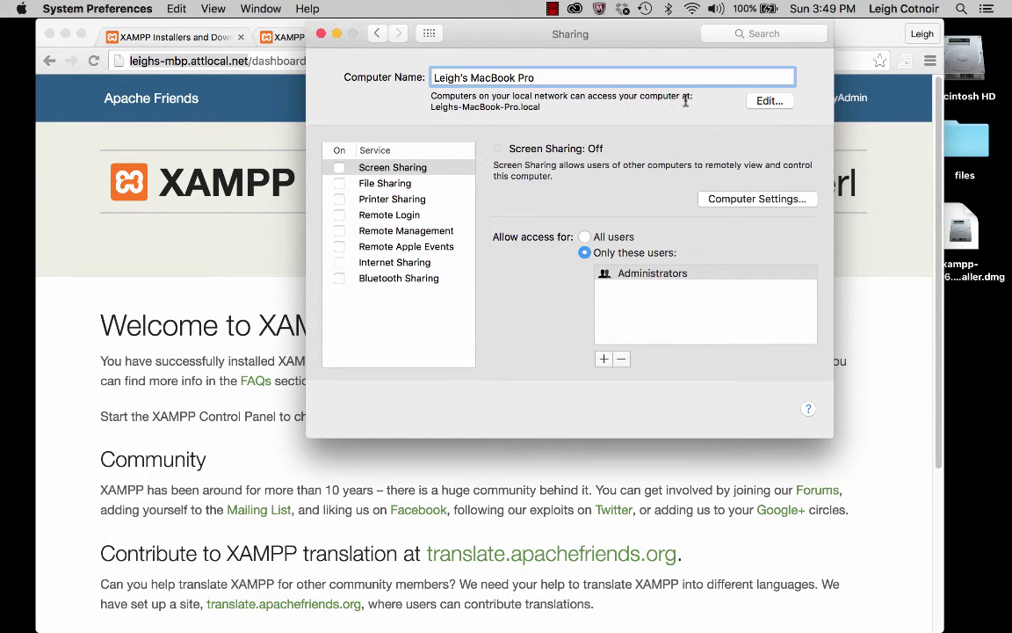
pyautogui.click(397, 99)
pyautogui.moveTo(540, 107); pyautogui.dragTo(430, 108)
pyautogui.press('super+c')
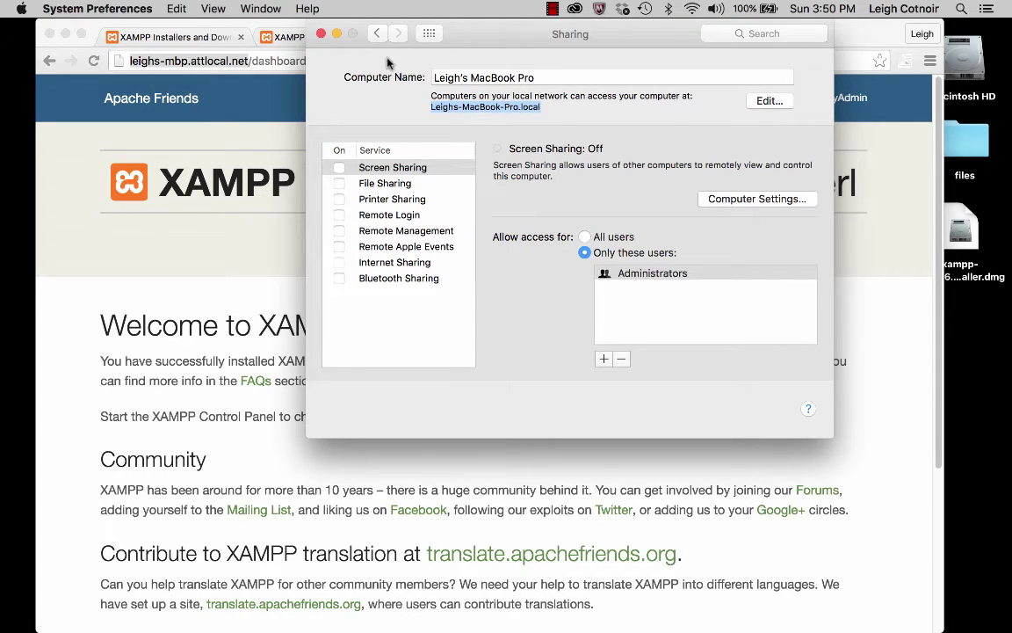
pyautogui.click(321, 34)
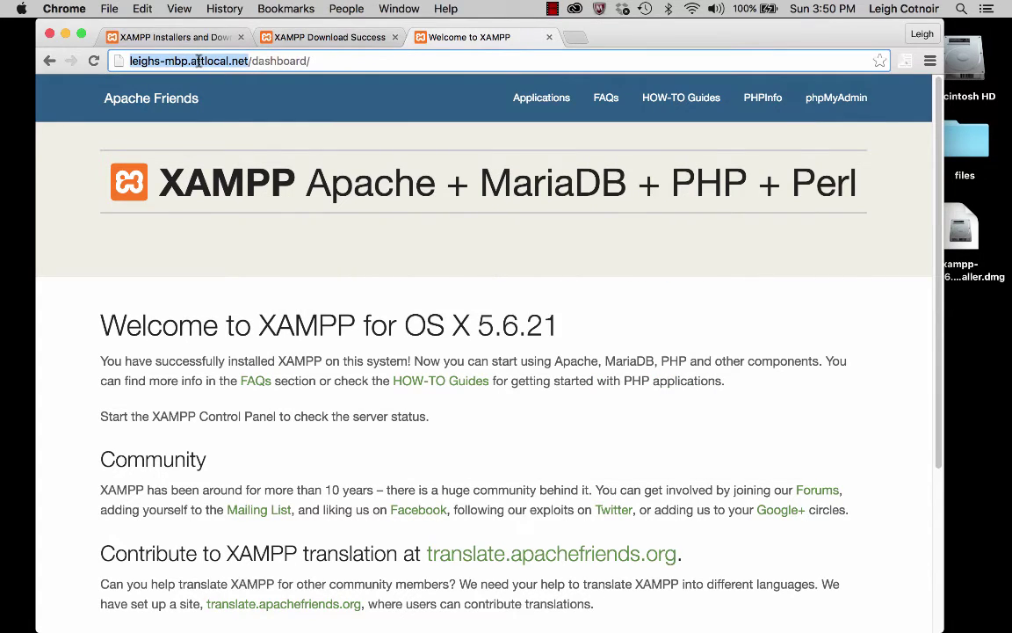
# - Load the XAMPP dashboard through the computer's copied .local host name, with the leading letters of its words except "Book" in lowercase
pyautogui.press('super+v')
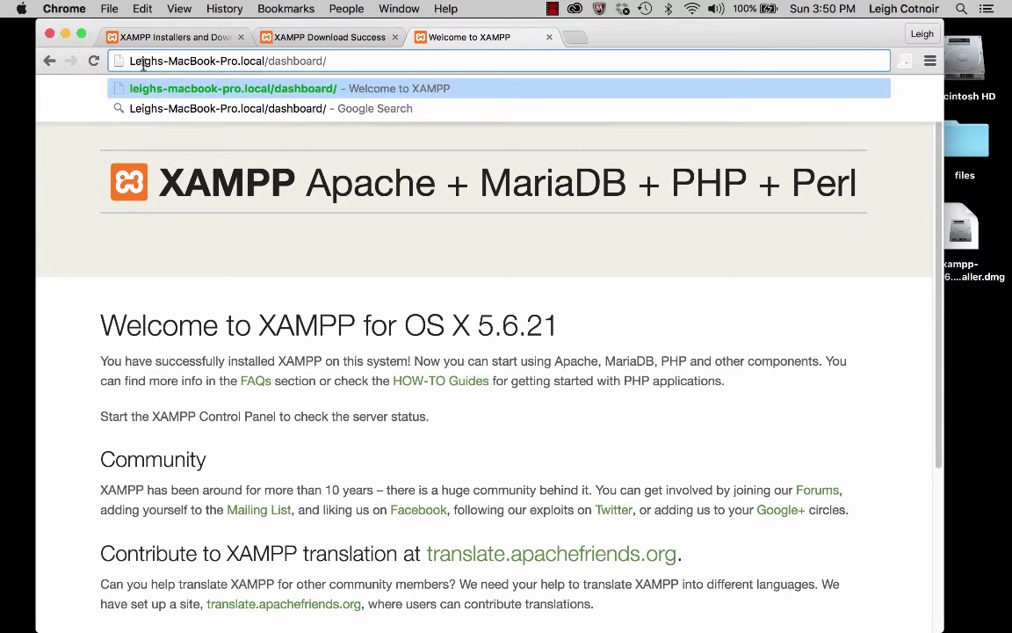
pyautogui.press('BackSpace')
pyautogui.write('l')
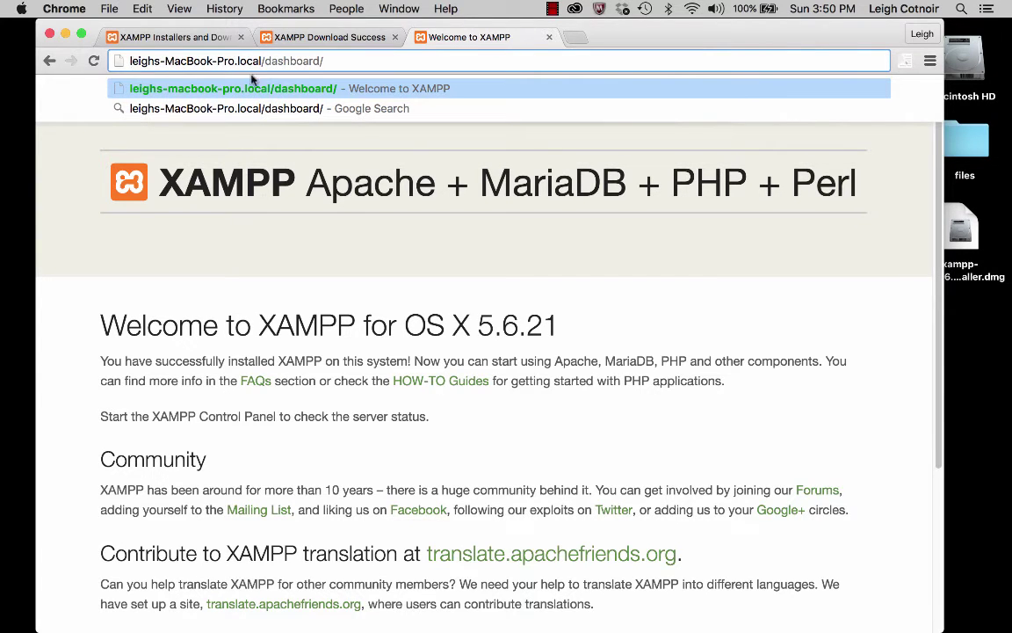
pyautogui.click(169, 60)
pyautogui.press('BackSpace')
pyautogui.write('m')
pyautogui.click(221, 61)
pyautogui.press('BackSpace')
pyautogui.write('p')
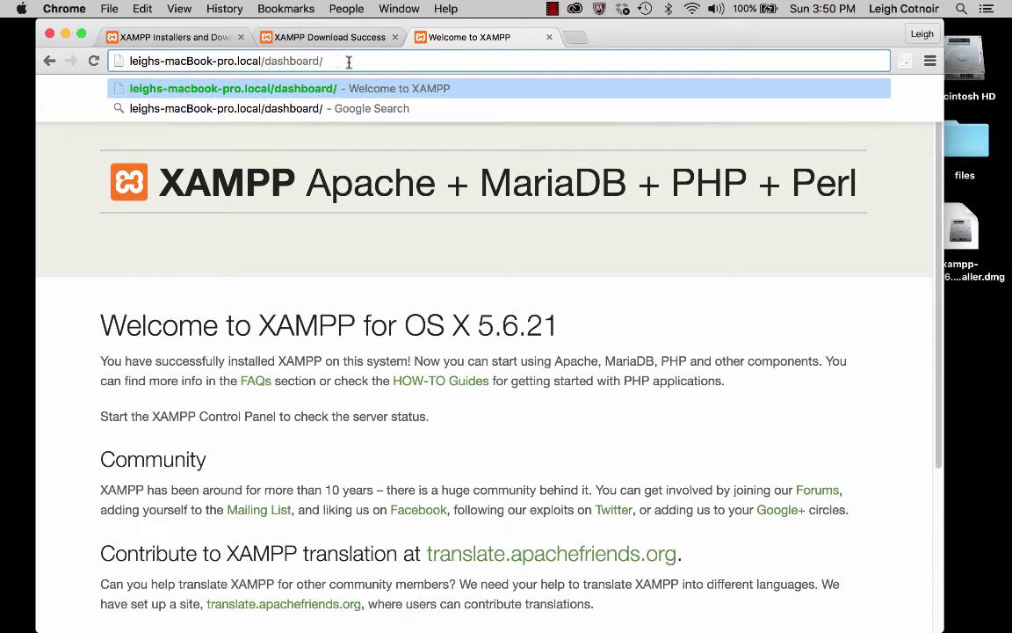
pyautogui.press('Return')
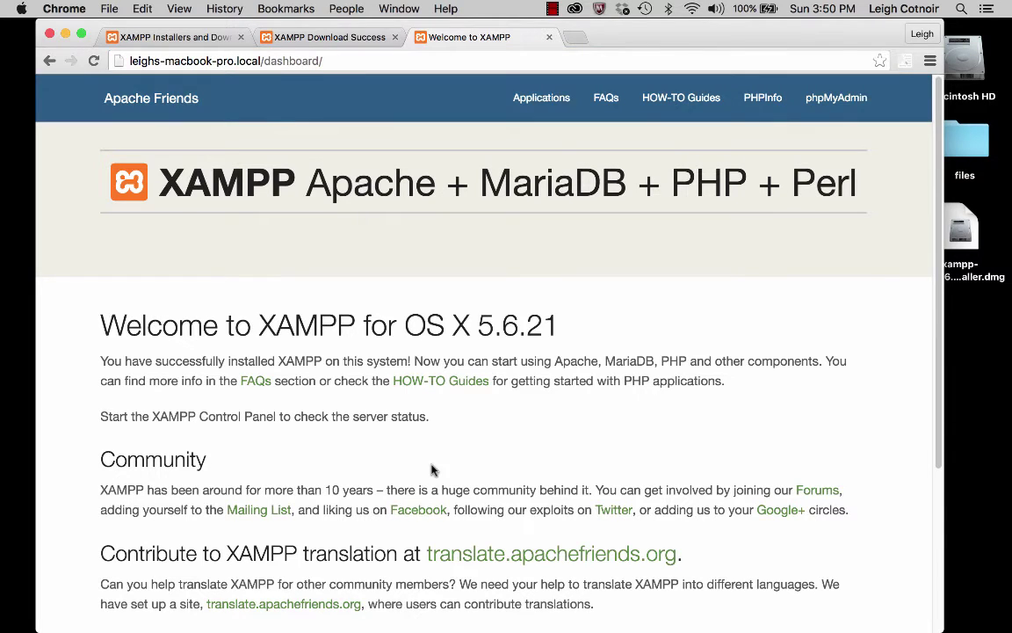
pyautogui.click(262, 60)
pyautogui.click(263, 62)
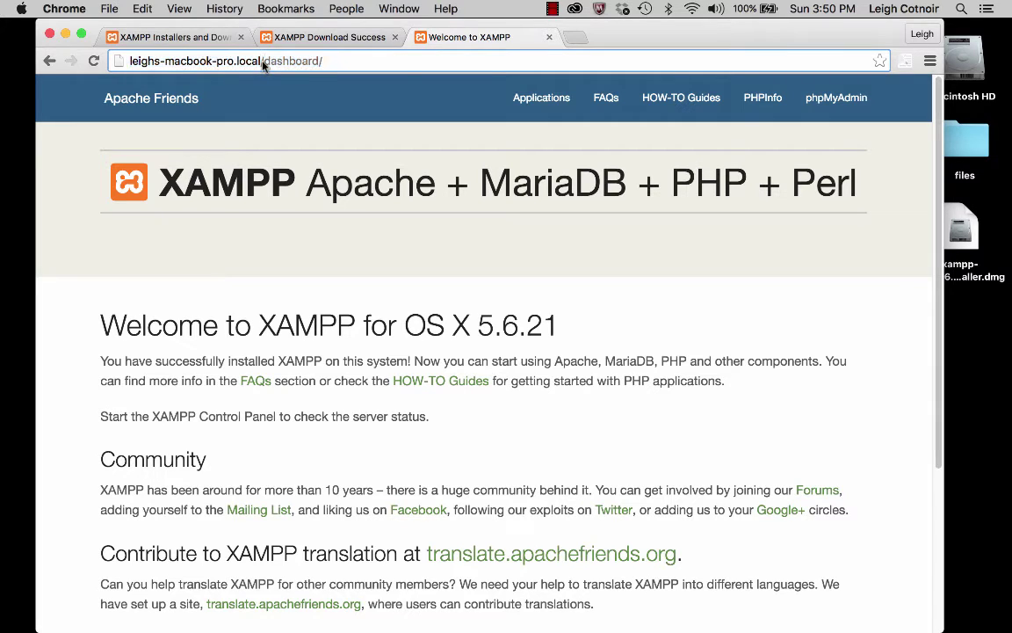
pyautogui.moveTo(262, 62); pyautogui.dragTo(118, 62)
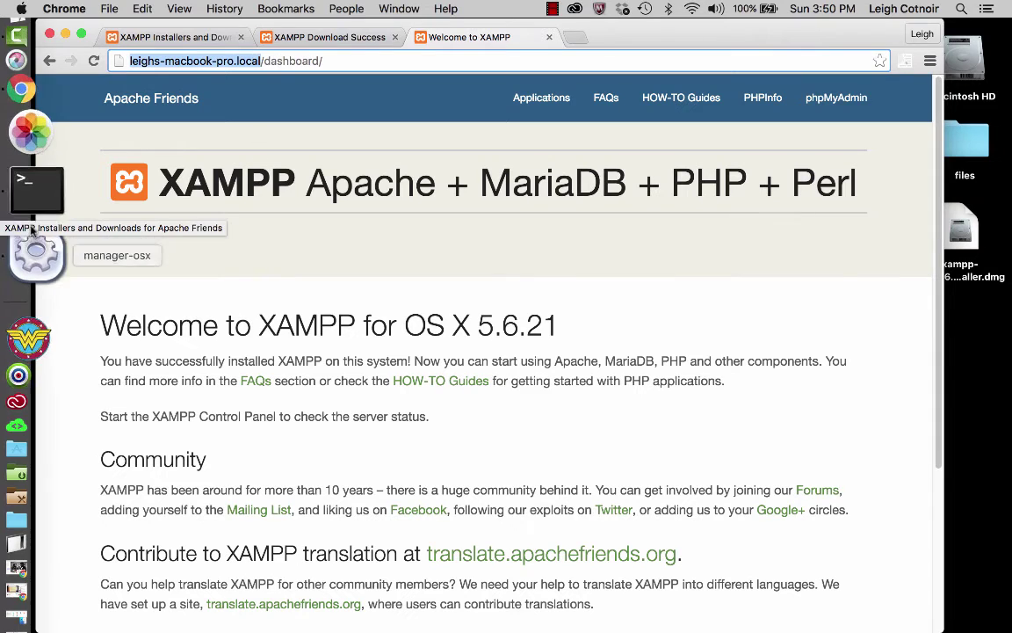
# - Switch to the XAMPP manager and open the application's dashboard from it in the browser
pyautogui.click(31, 242)
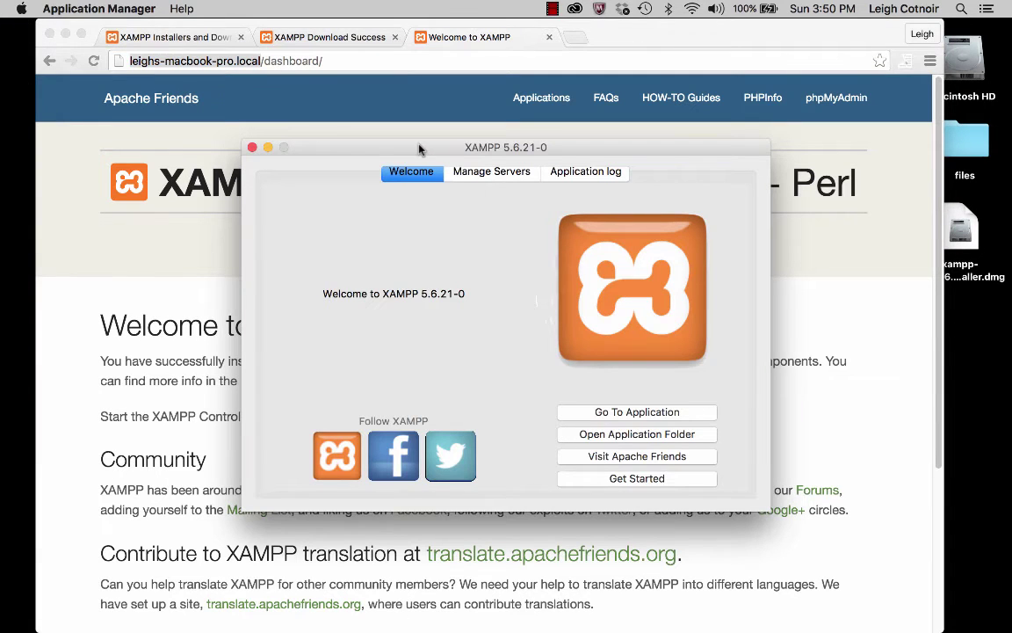
pyautogui.moveTo(411, 147); pyautogui.dragTo(478, 82)
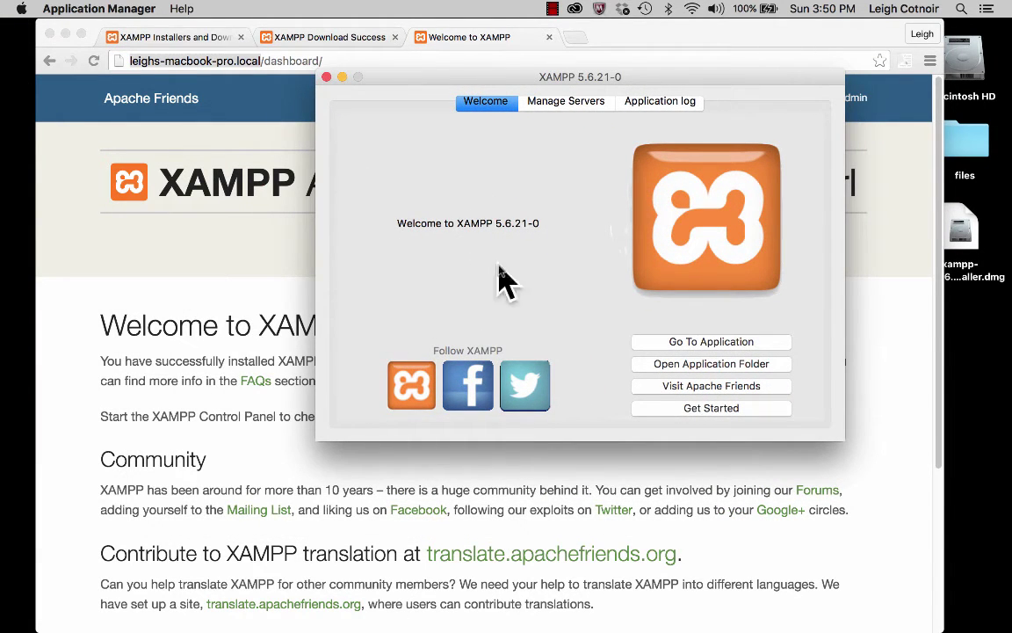
pyautogui.moveTo(486, 79); pyautogui.dragTo(454, 125)
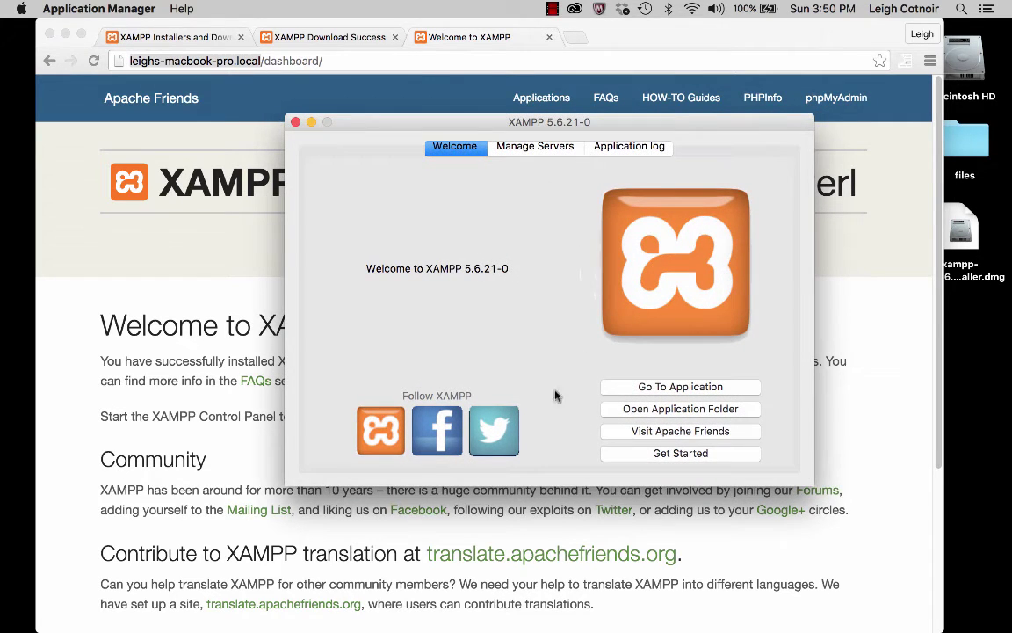
pyautogui.moveTo(385, 137); pyautogui.dragTo(422, 162)
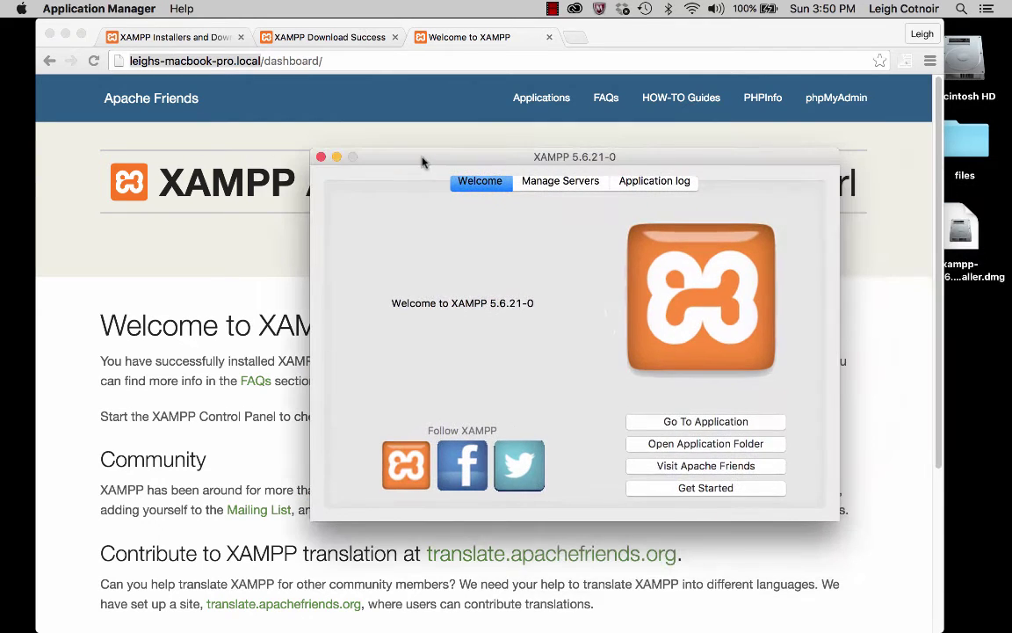
pyautogui.click(707, 423)
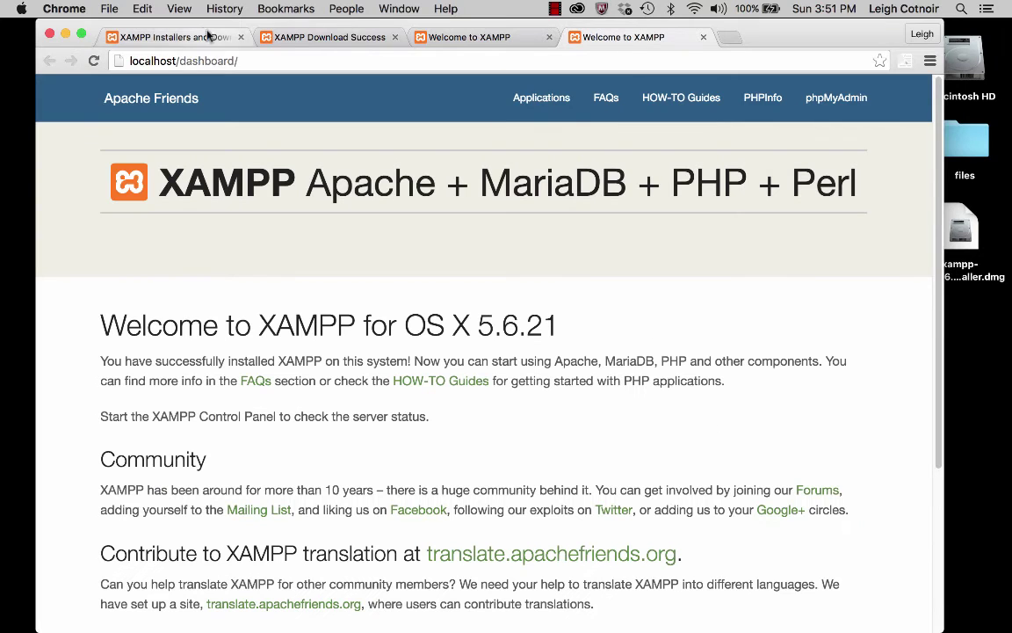
# - Compare the localhost dashboard address with the computer's .local address and the XAMPP manager's option for opening the application
pyautogui.doubleClick(155, 62)
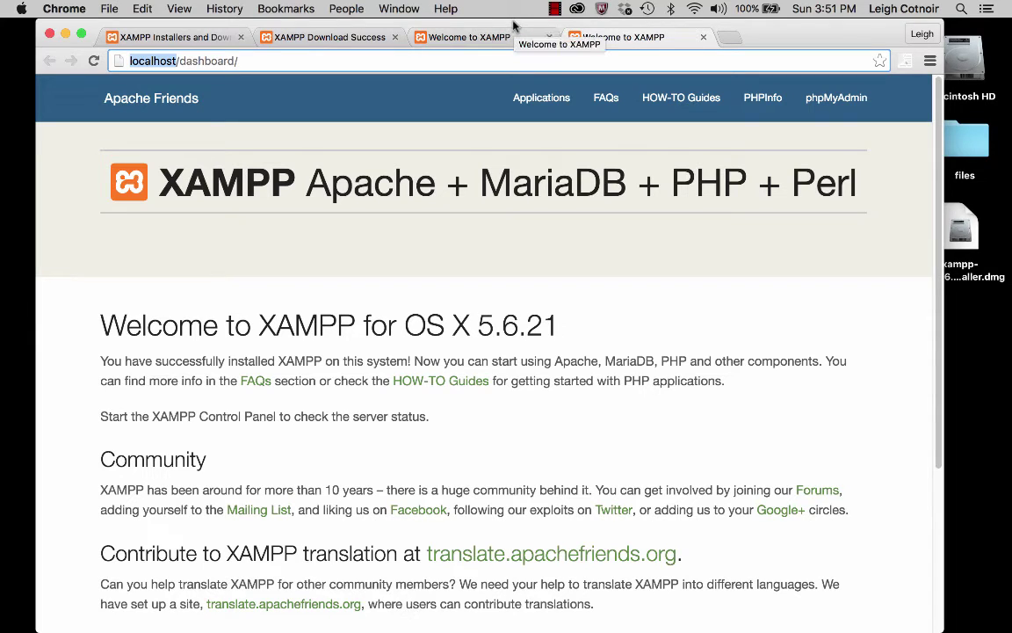
pyautogui.click(434, 35)
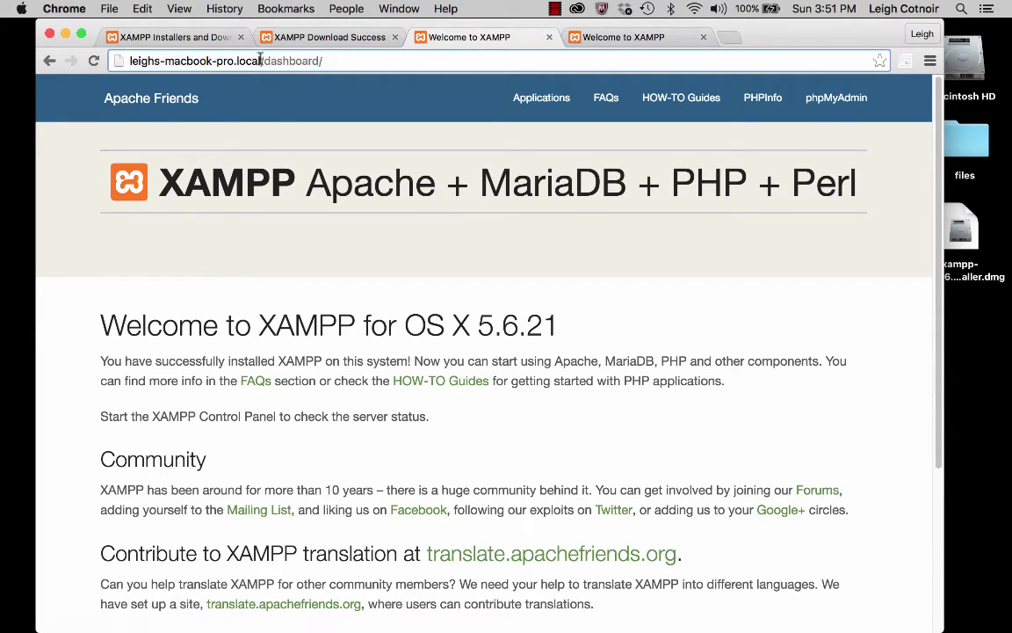
pyautogui.moveTo(260, 61); pyautogui.dragTo(79, 61)
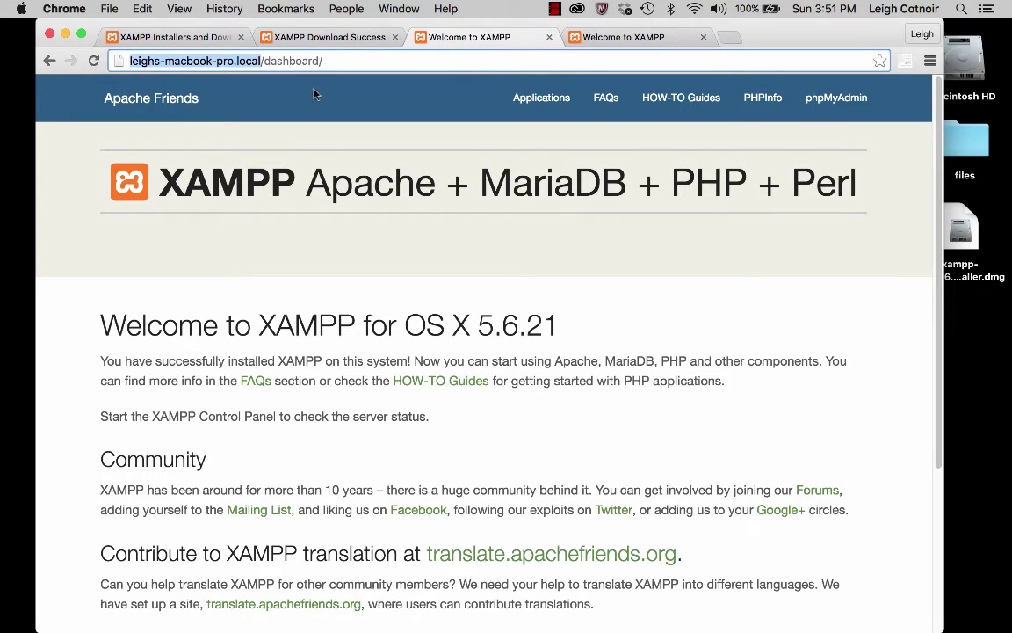
pyautogui.click(628, 36)
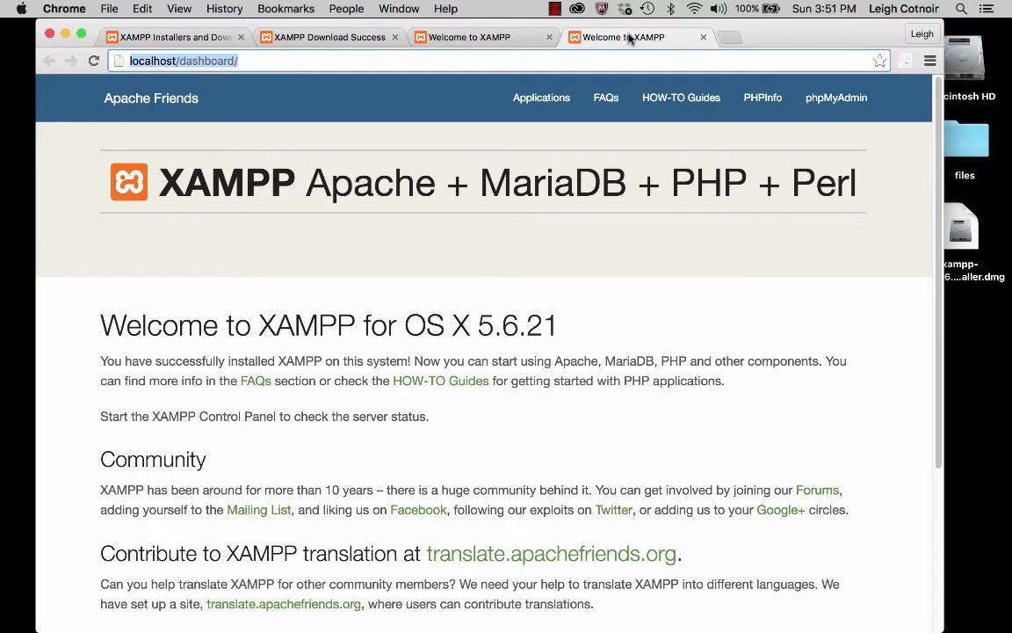
pyautogui.moveTo(233, 27); pyautogui.dragTo(225, 344)
pyautogui.moveTo(423, 158); pyautogui.dragTo(413, 18)
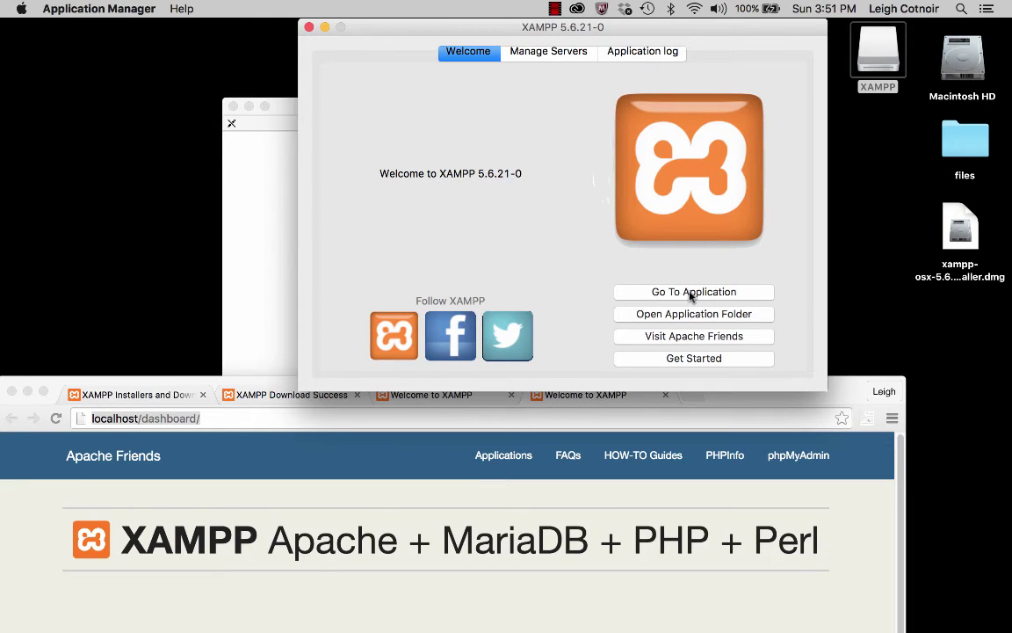
pyautogui.moveTo(194, 381); pyautogui.dragTo(170, 5)
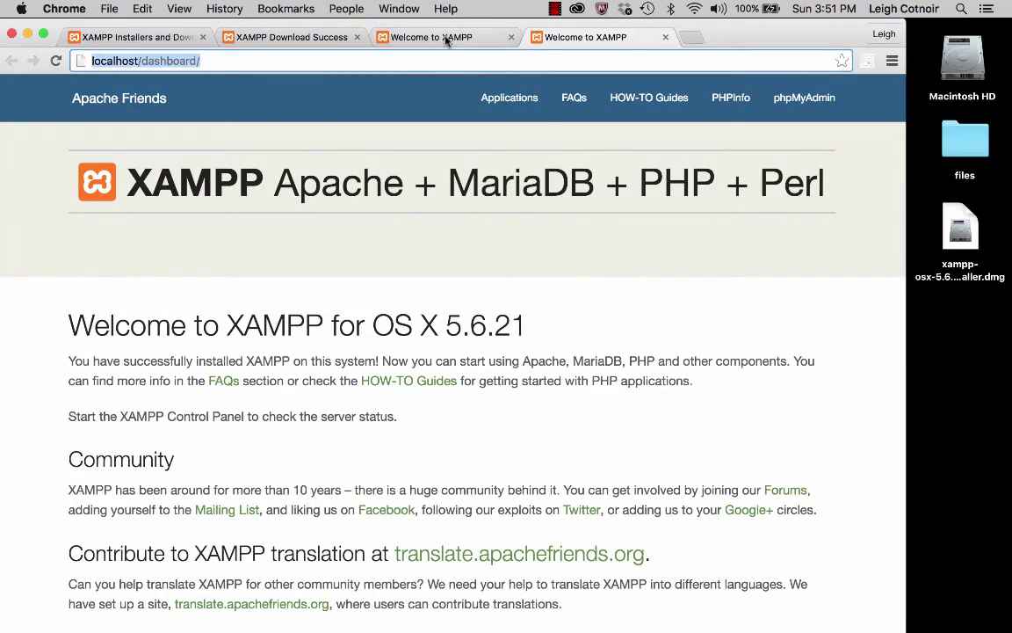
pyautogui.doubleClick(109, 62)
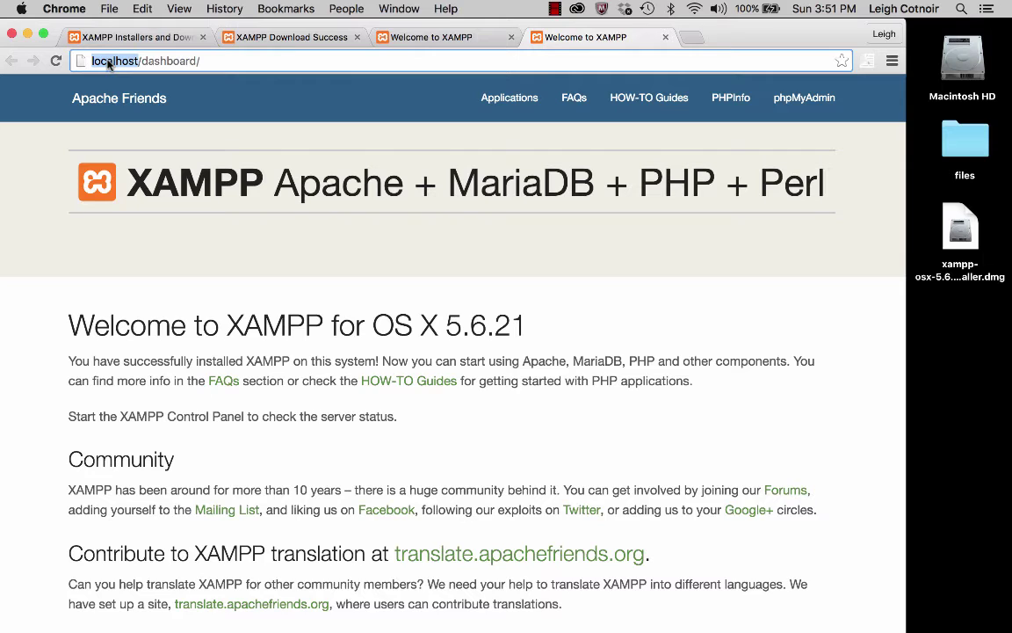
# - Close the .local dashboard, XAMPP Download Success and XAMPP Installers pages, keeping only the localhost dashboard open
pyautogui.click(451, 39)
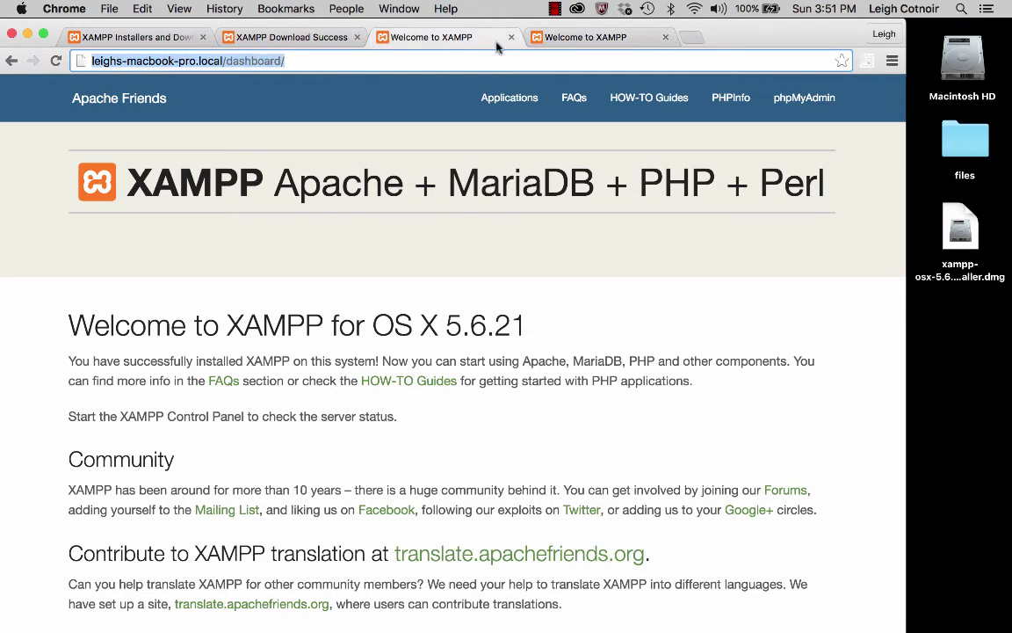
pyautogui.press('super+w')
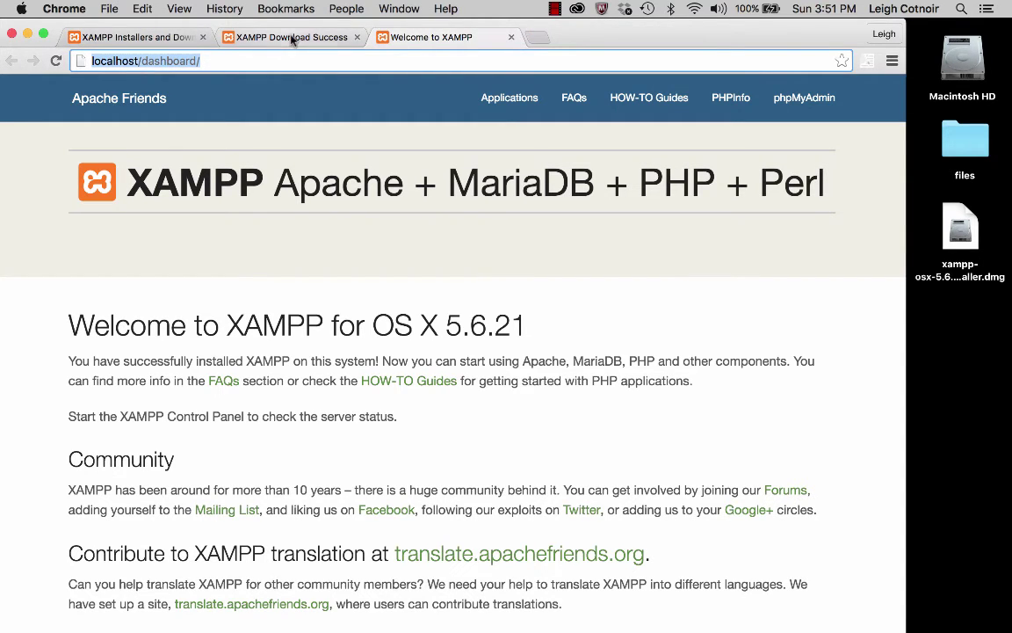
pyautogui.click(356, 37)
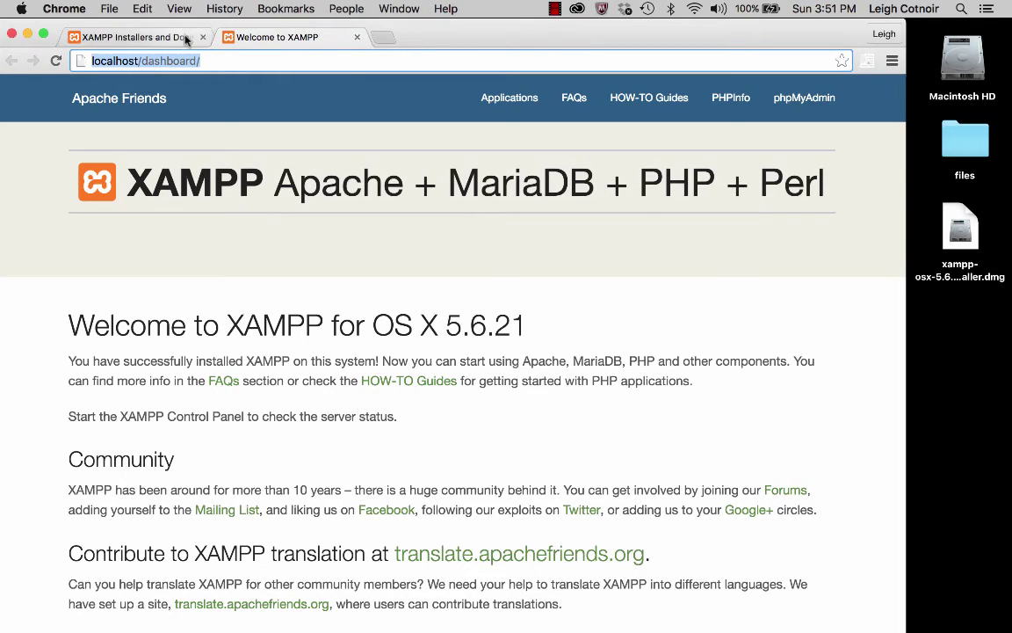
pyautogui.click(203, 37)
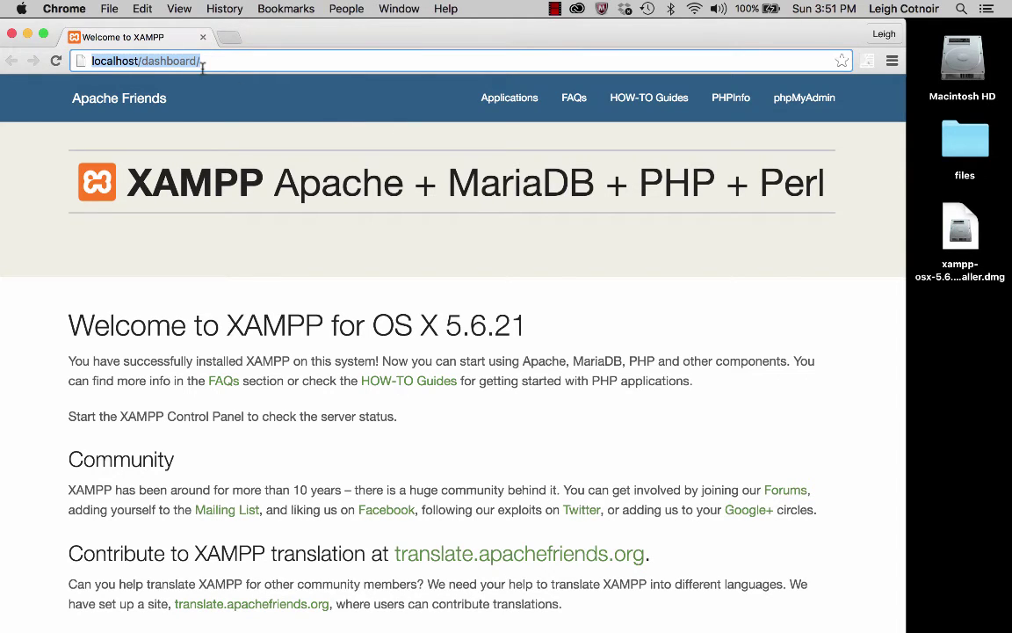
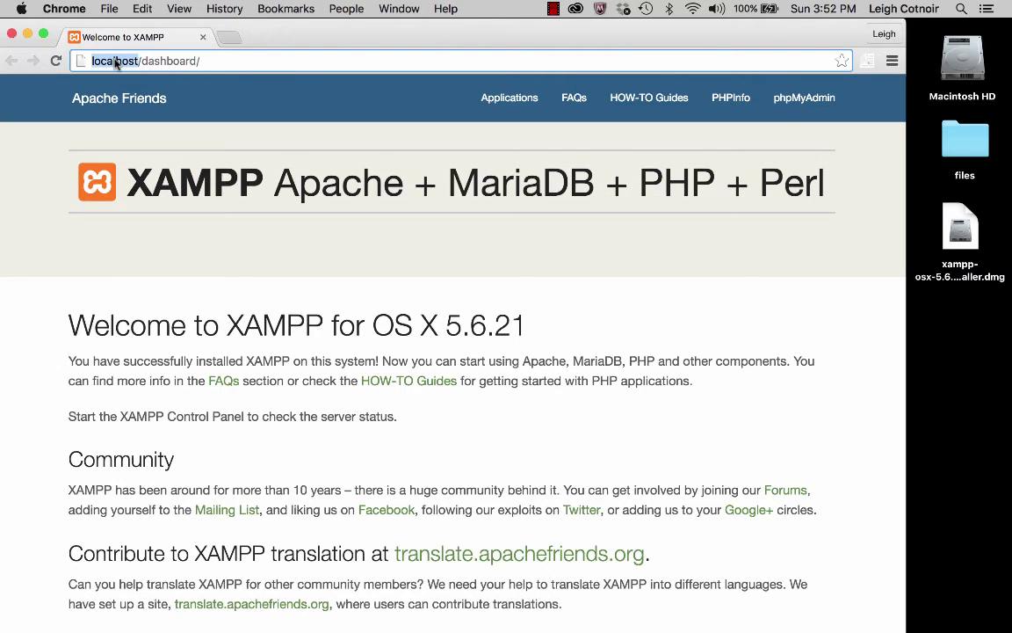
# - Load the XAMPP dashboard with 127.0.0.1 as the host in its address
pyautogui.write('127.0.0')
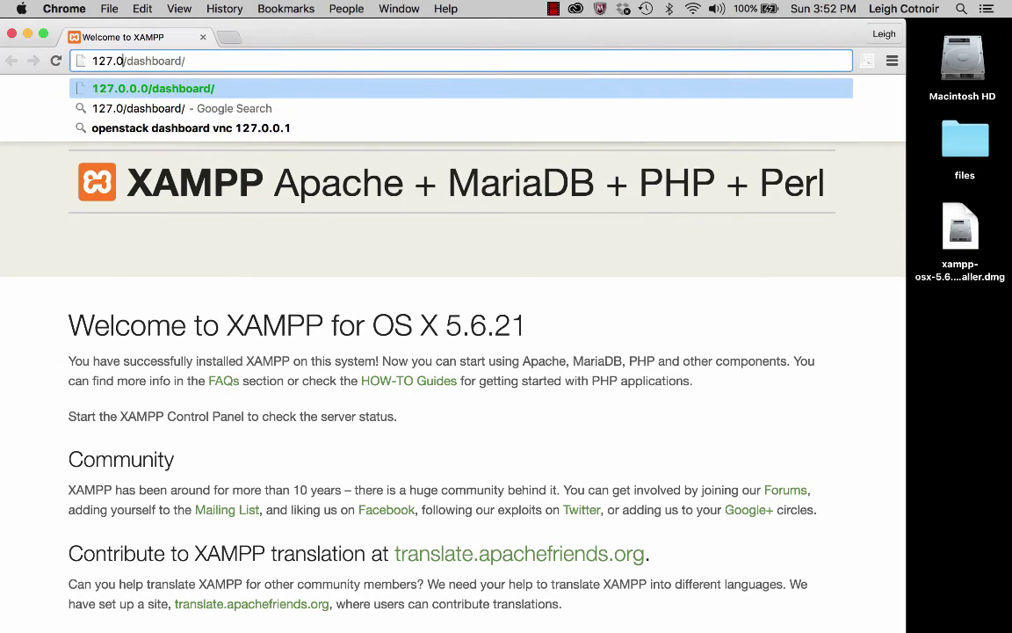
pyautogui.write('.1')
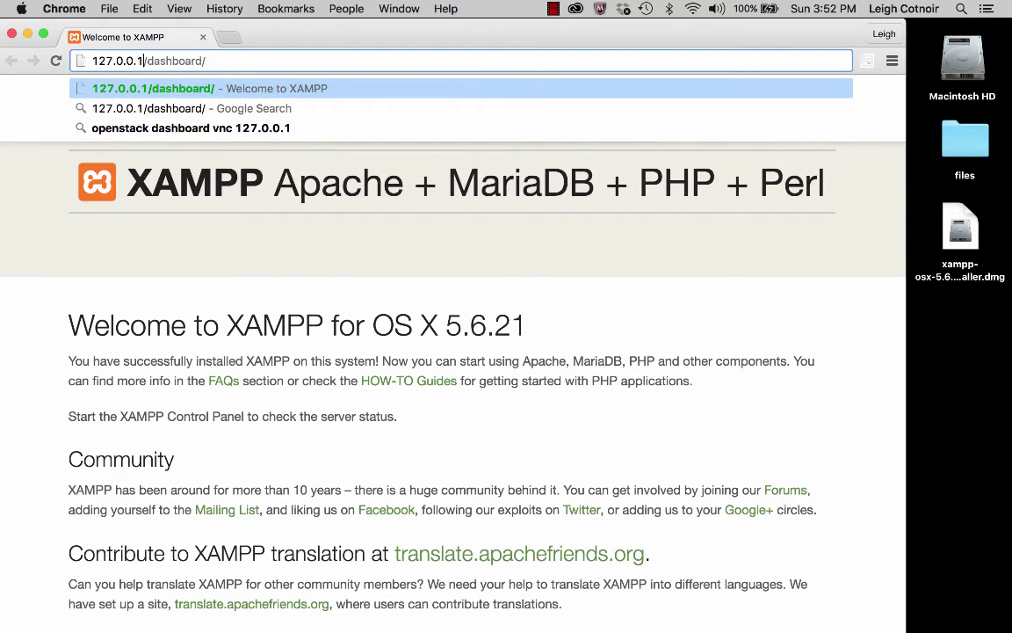
pyautogui.press('Return')
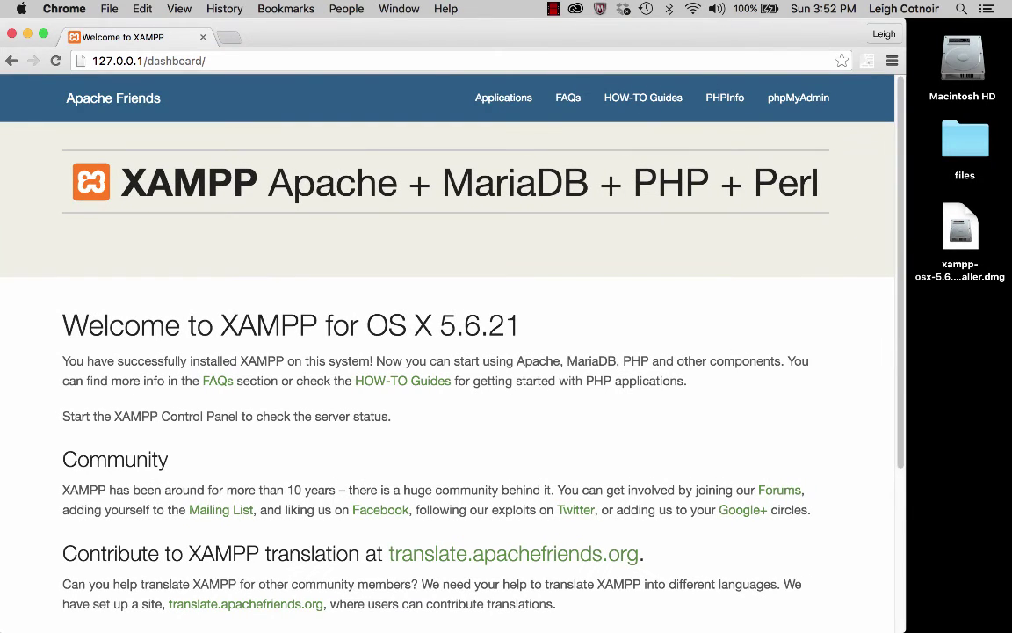
# - Replace the IP address in the dashboard's URL with localhost and load the page
pyautogui.moveTo(143, 61); pyautogui.dragTo(90, 61)
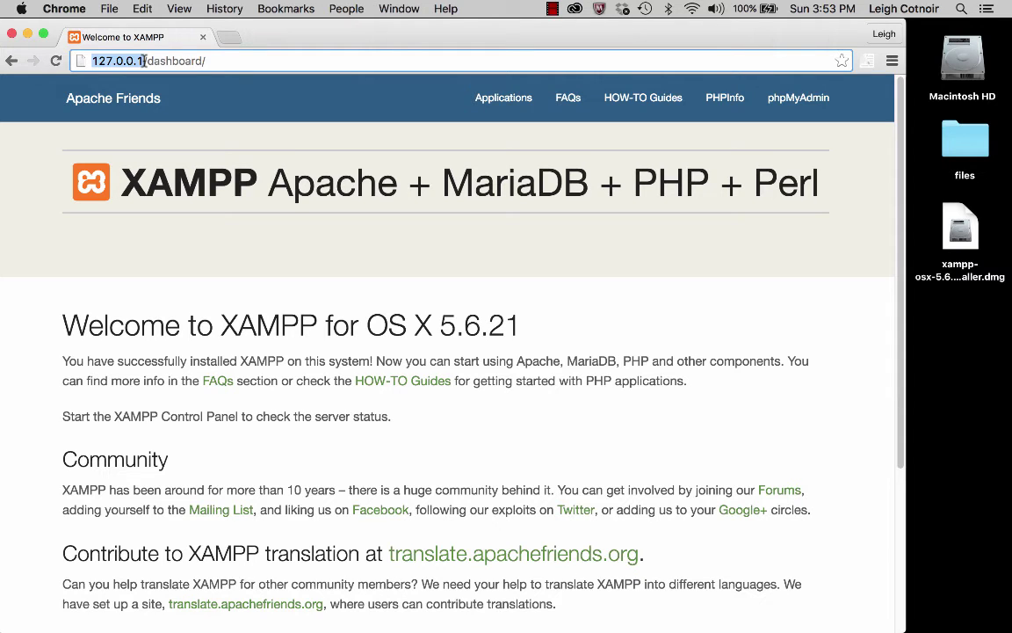
pyautogui.write('localh')
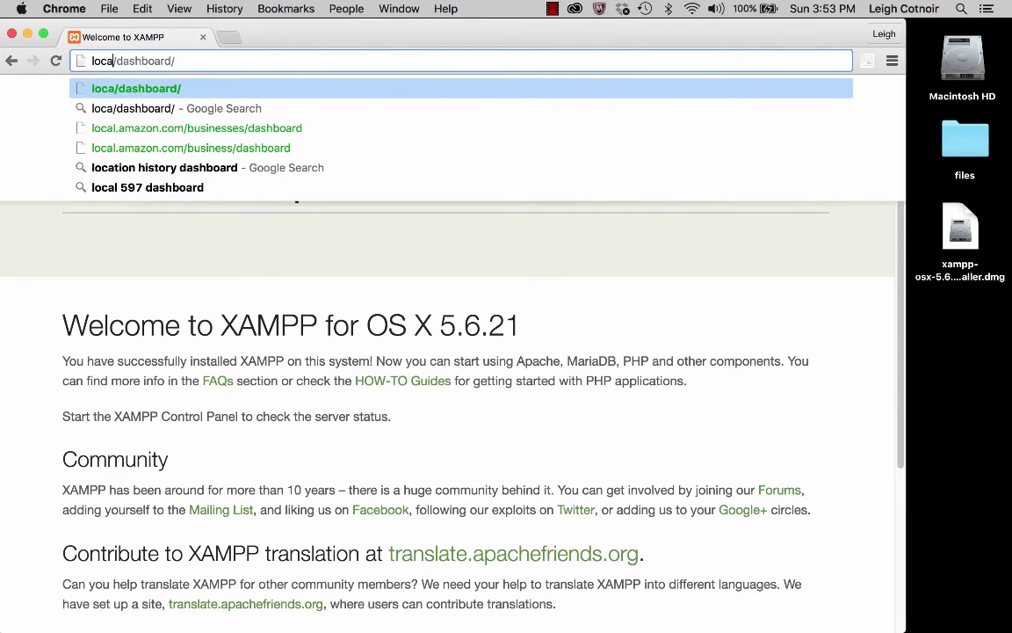
pyautogui.write('ost')
pyautogui.press('Return')
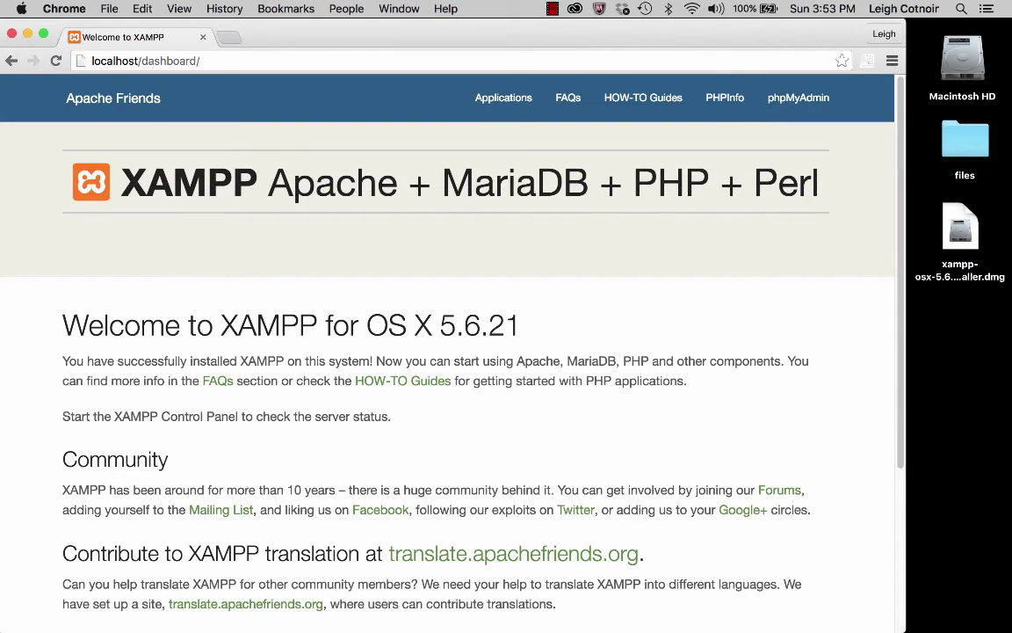
# - Find and open Terminal through Spotlight, enlarge its text by two increments and reposition its window over the dashboard
pyautogui.click(961, 9)
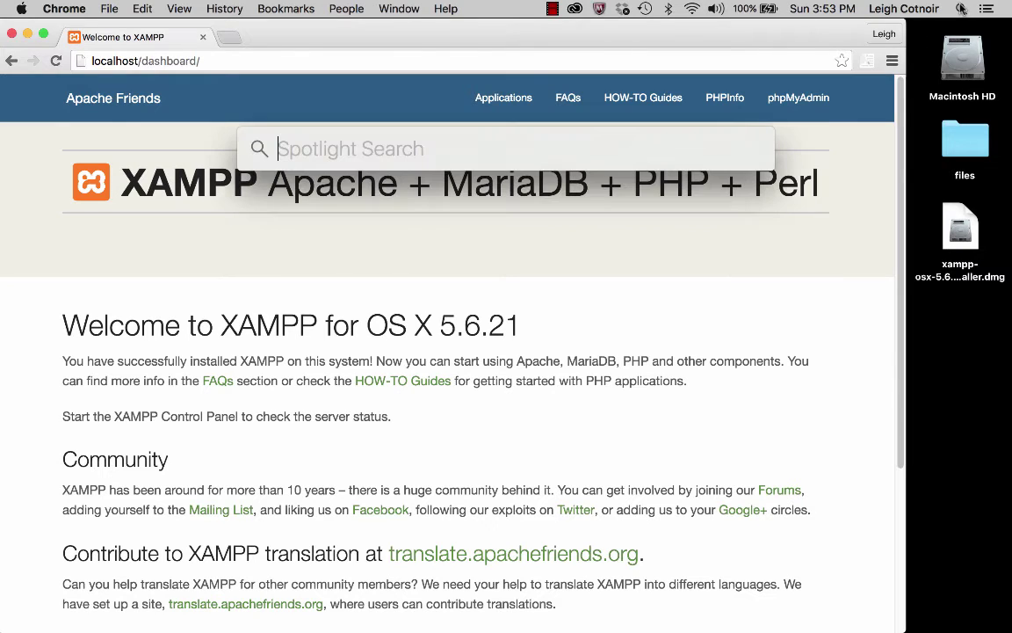
pyautogui.write('termi')
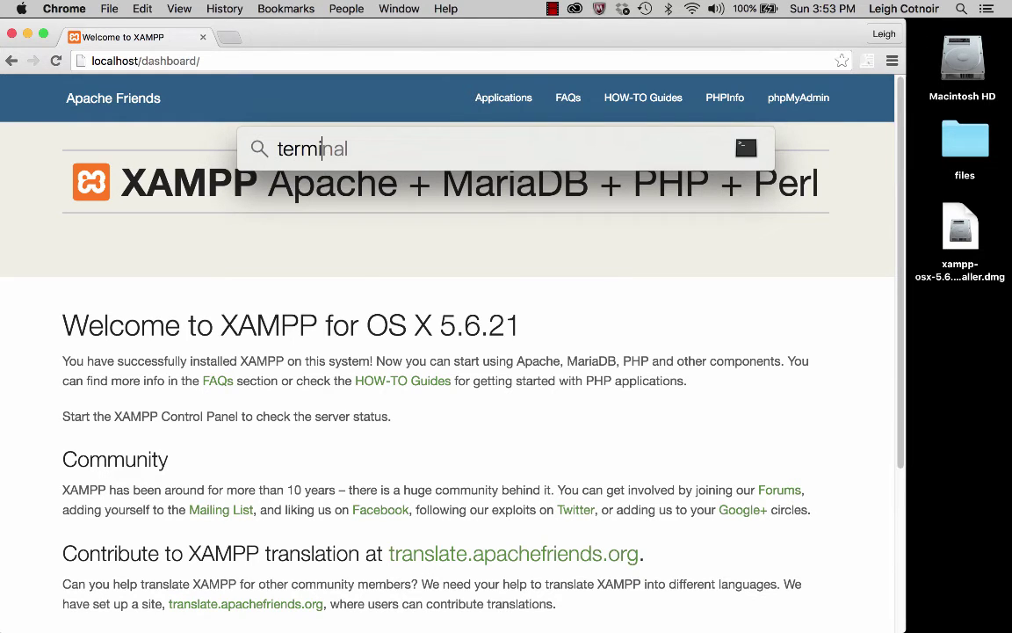
pyautogui.press('Return')
pyautogui.moveTo(791, 26); pyautogui.dragTo(580, 26)
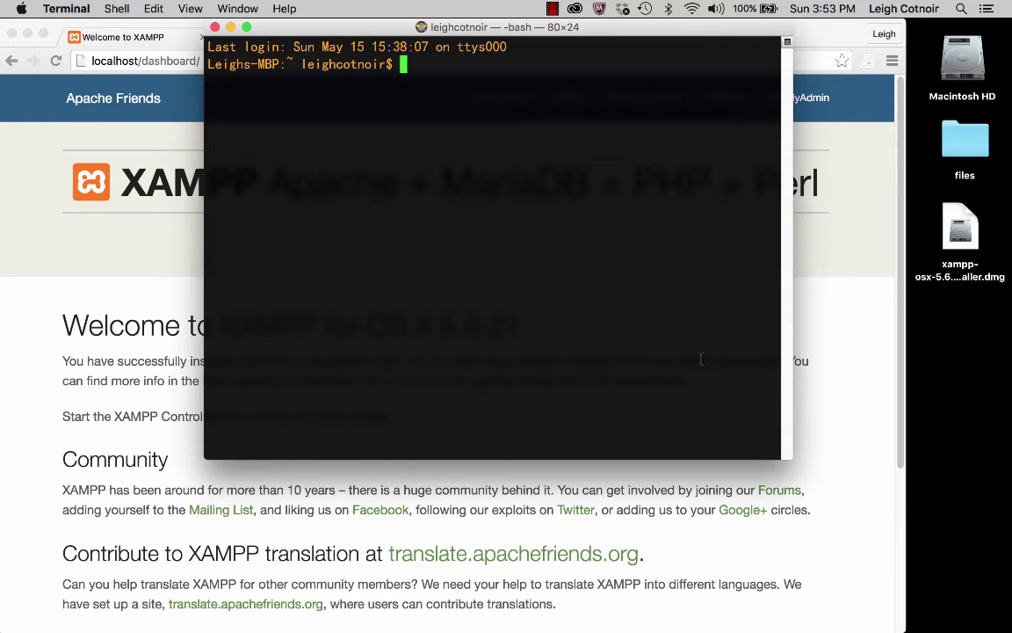
pyautogui.press('super+plus')
pyautogui.press('super+plus')
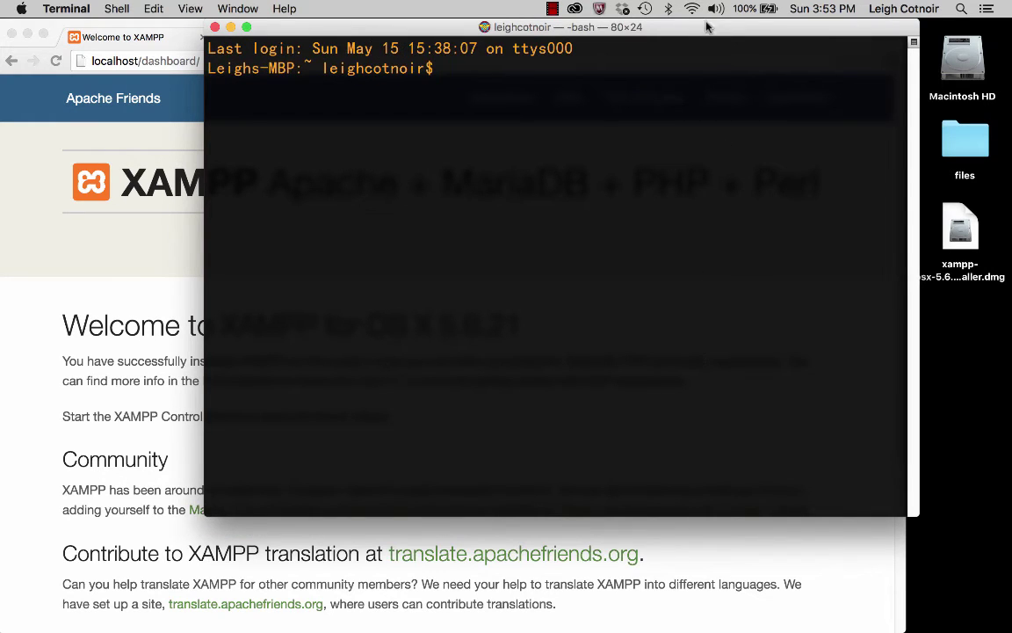
pyautogui.moveTo(710, 28); pyautogui.dragTo(625, 29)
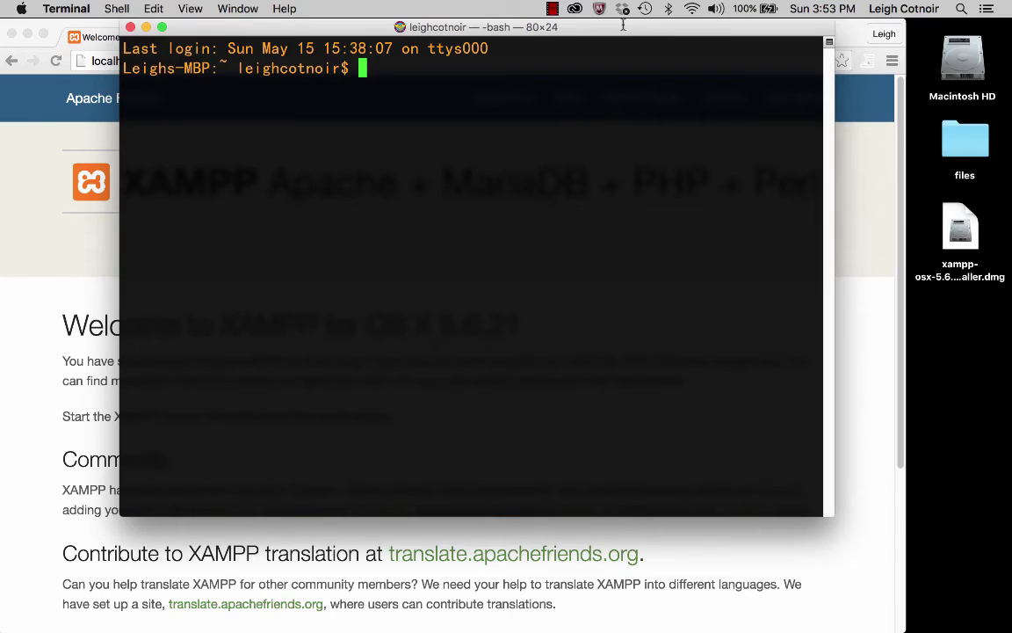
# - Change to the /etc/ directory, list its contents and highlight the hosts file in the listing
pyautogui.write('cd /etc')
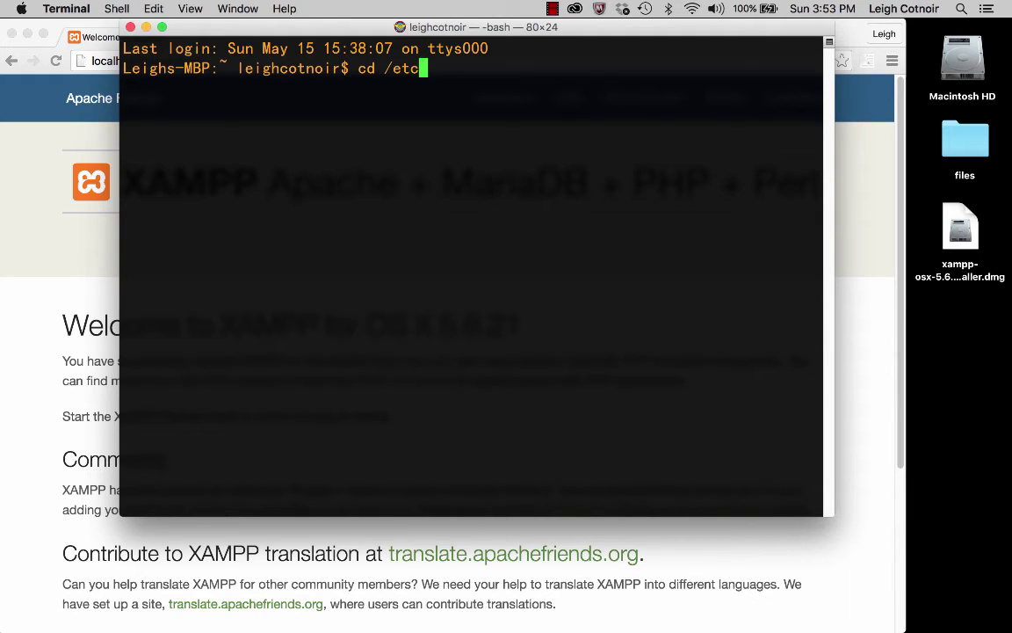
pyautogui.write('/')
pyautogui.press('Return')
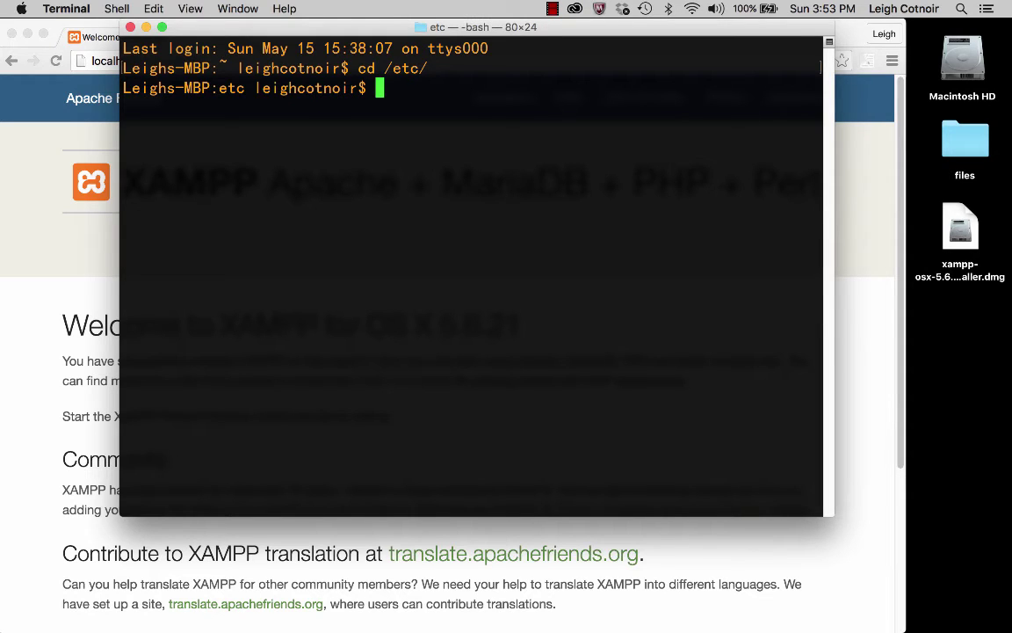
pyautogui.write('ls')
pyautogui.press('Return')
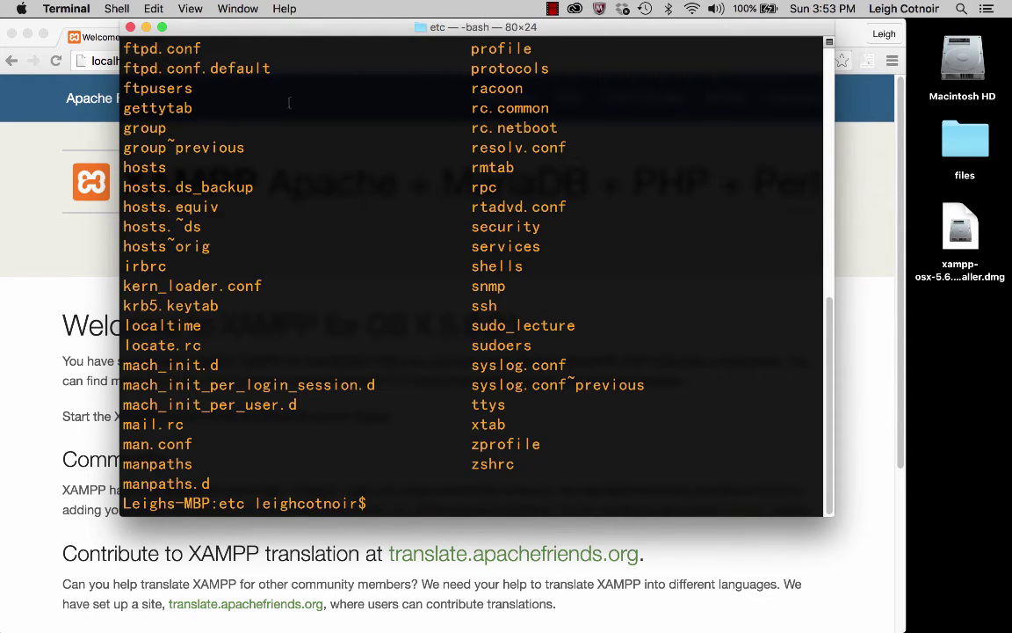
pyautogui.moveTo(167, 167); pyautogui.dragTo(123, 167)
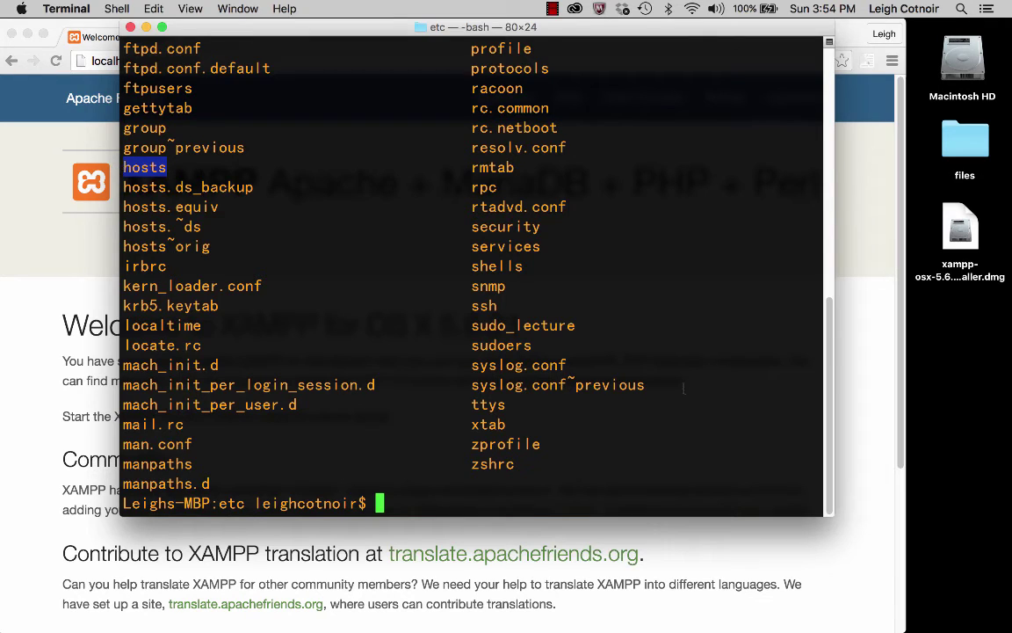
# - Clear the Terminal screen and display the hosts file with the more command
pyautogui.write('clear')
pyautogui.press('Return')
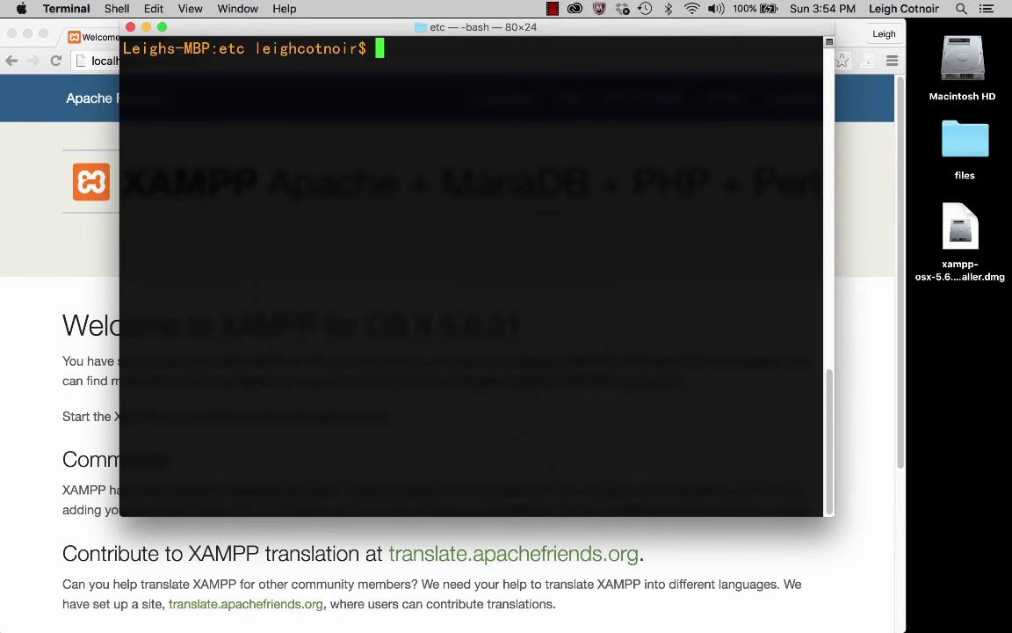
pyautogui.write('more hosts')
pyautogui.press('Return')
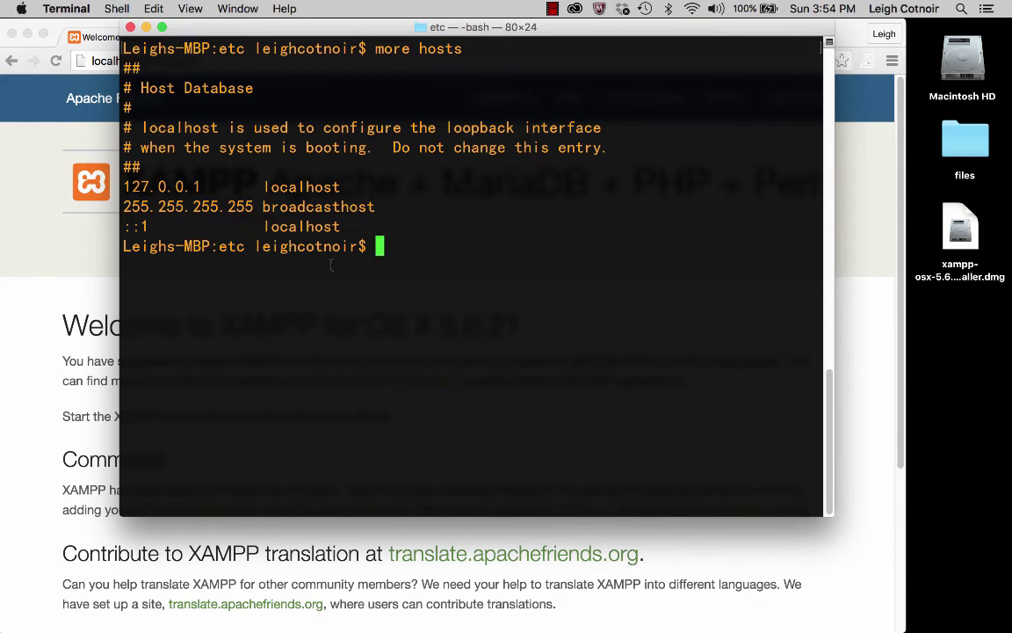
# - Highlight the hosts file's text, its 127.0.0.1 localhost and 255.255.255.255 broadcasthost entries, and close the Terminal window
pyautogui.press('shift+super+a')
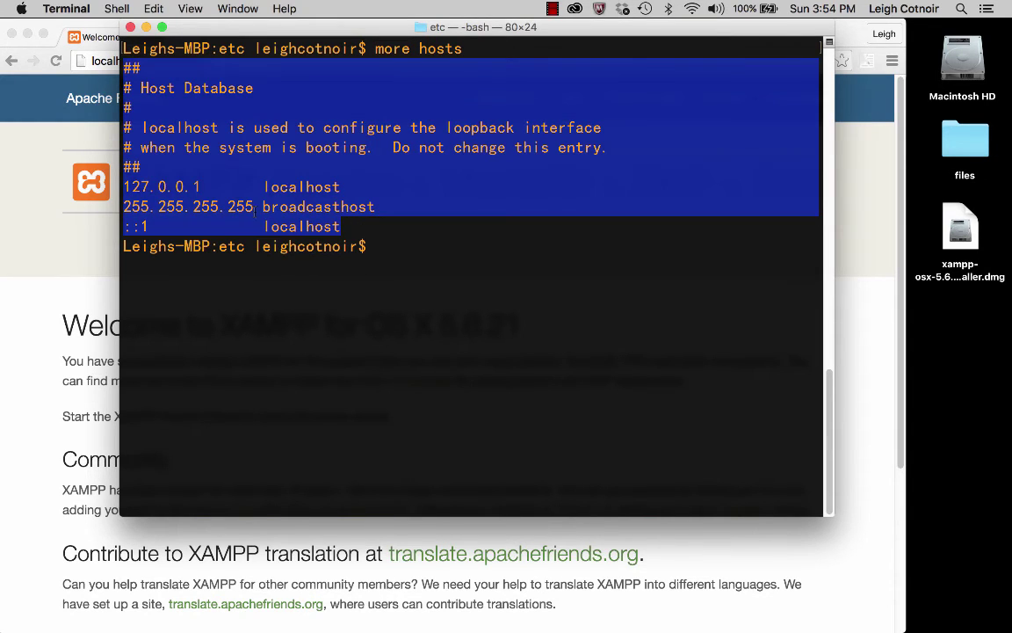
pyautogui.click(180, 186)
pyautogui.moveTo(201, 186); pyautogui.dragTo(121, 187)
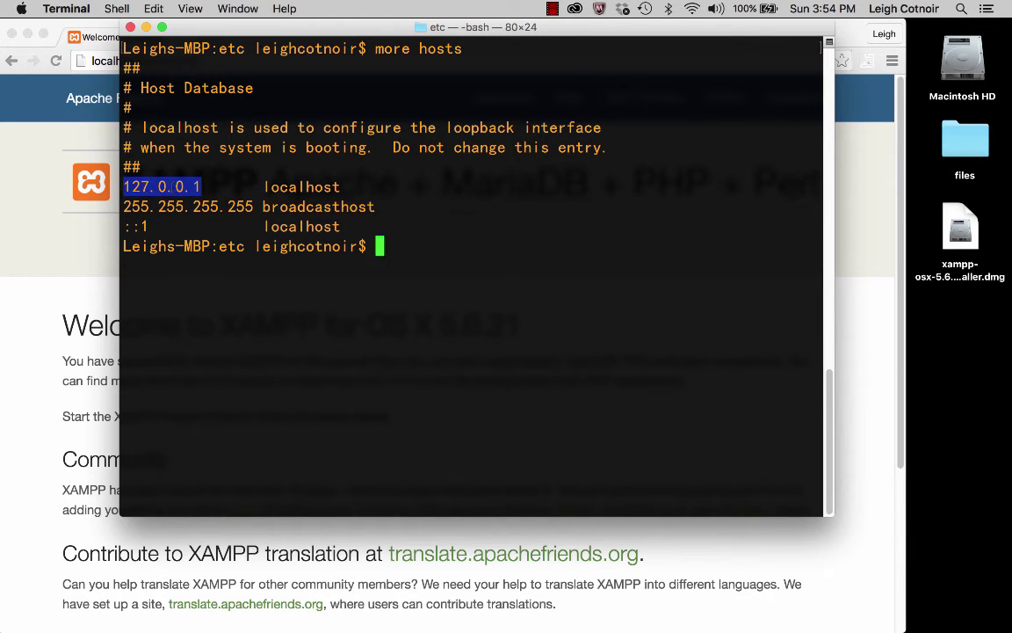
pyautogui.doubleClick(302, 186)
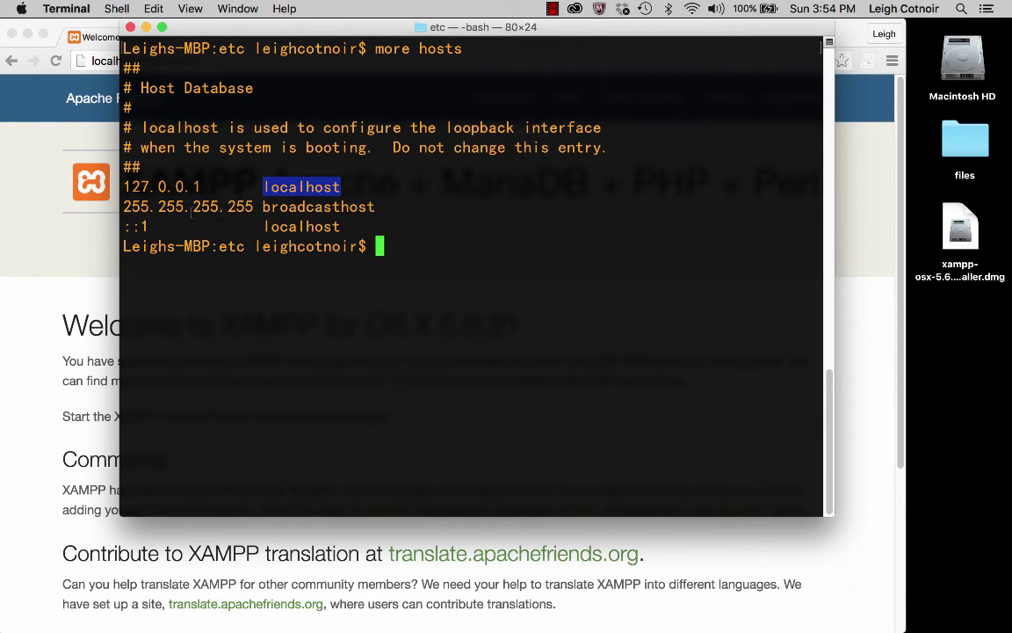
pyautogui.moveTo(261, 208); pyautogui.dragTo(115, 202)
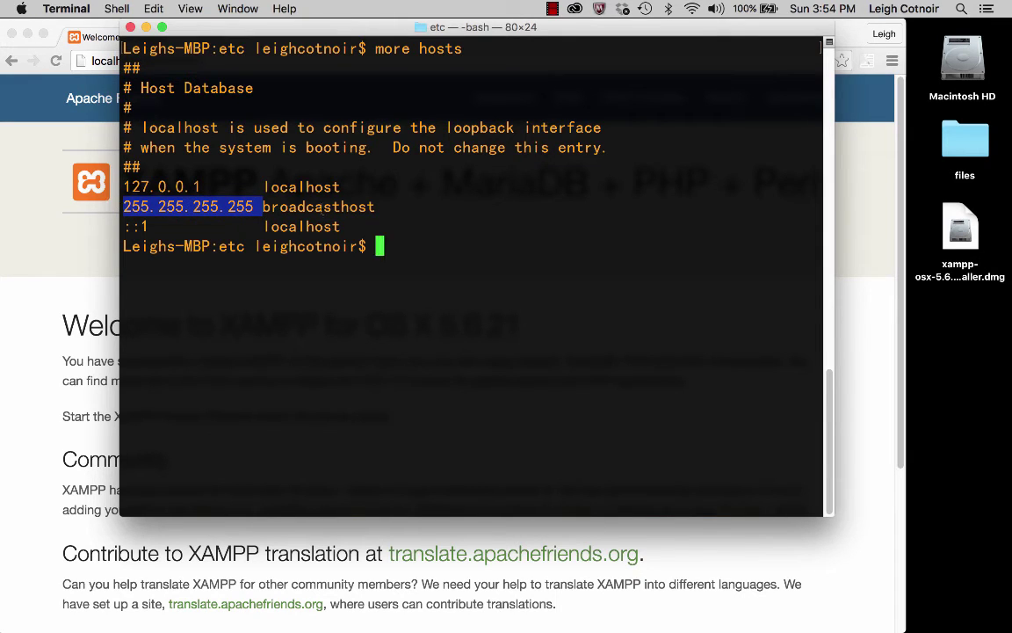
pyautogui.doubleClick(318, 206)
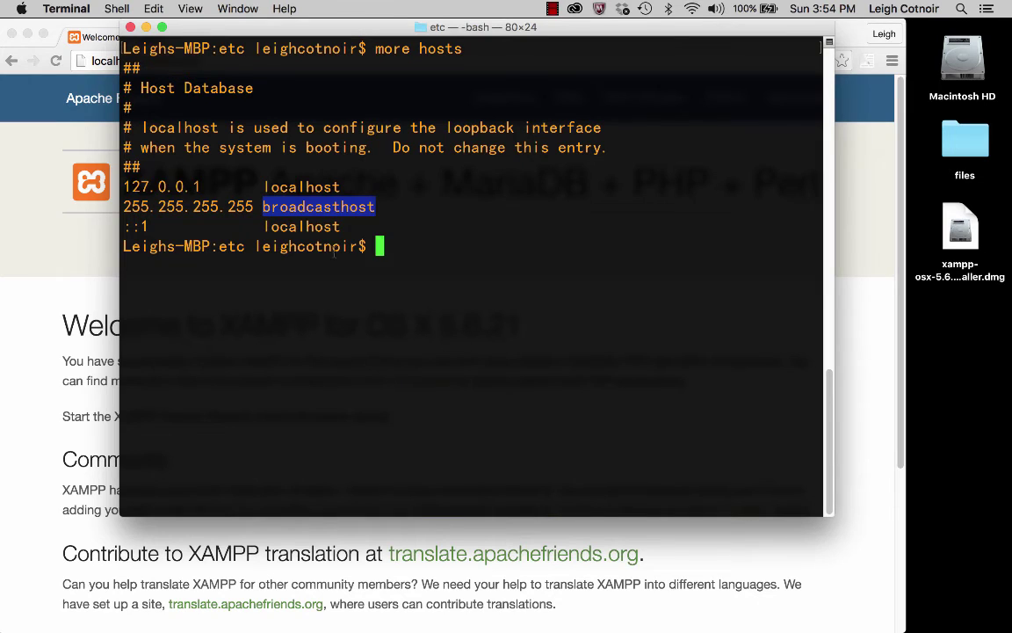
pyautogui.doubleClick(162, 186)
pyautogui.moveTo(260, 21); pyautogui.dragTo(393, 19)
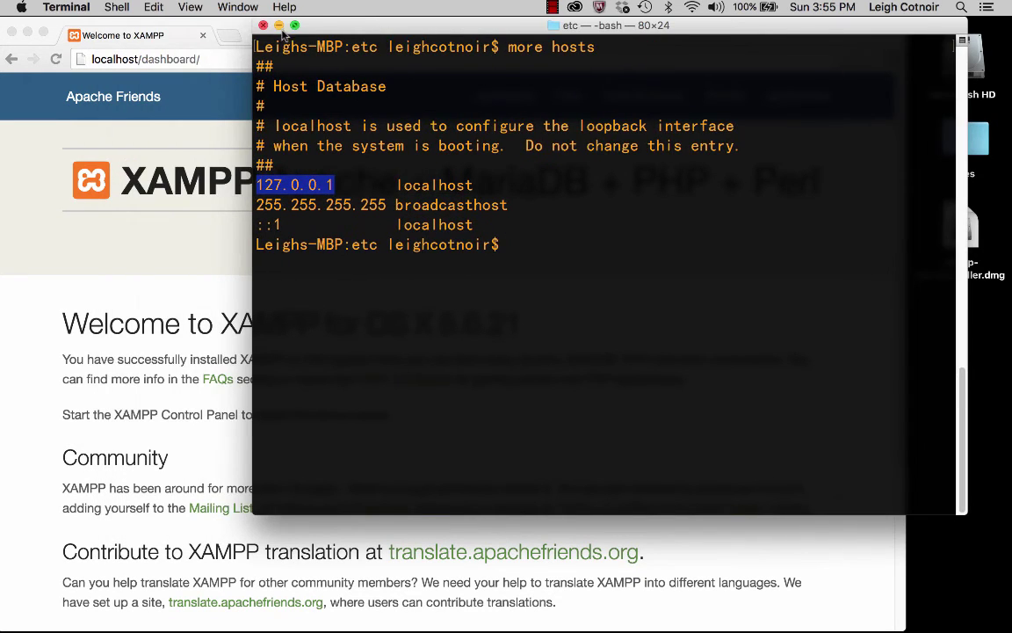
pyautogui.click(263, 24)
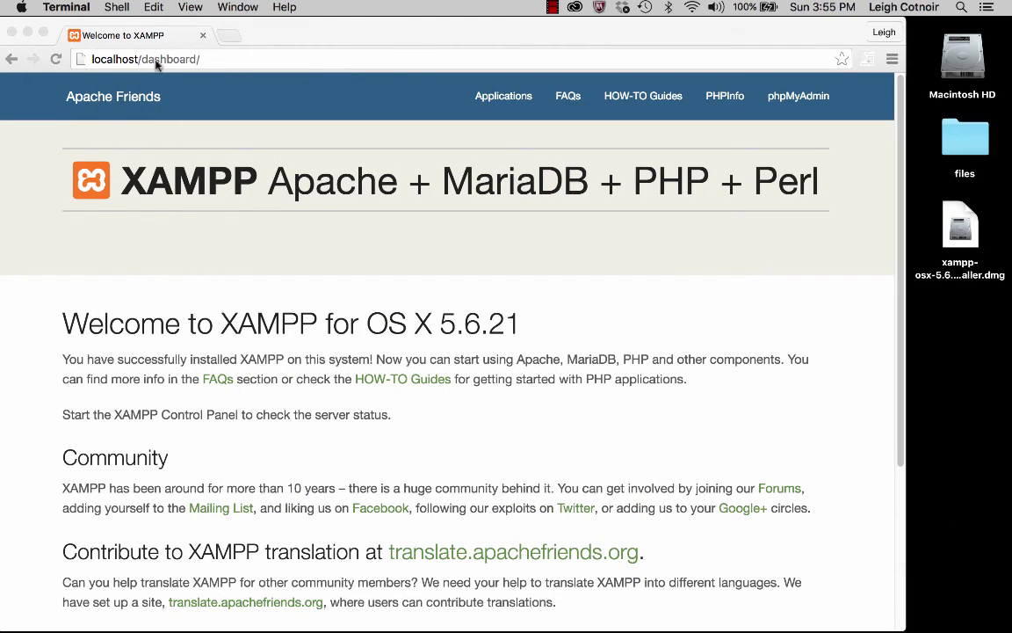
# - Replace localhost in the dashboard's URL with 127.0.0.1 and load the page
pyautogui.doubleClick(116, 59)
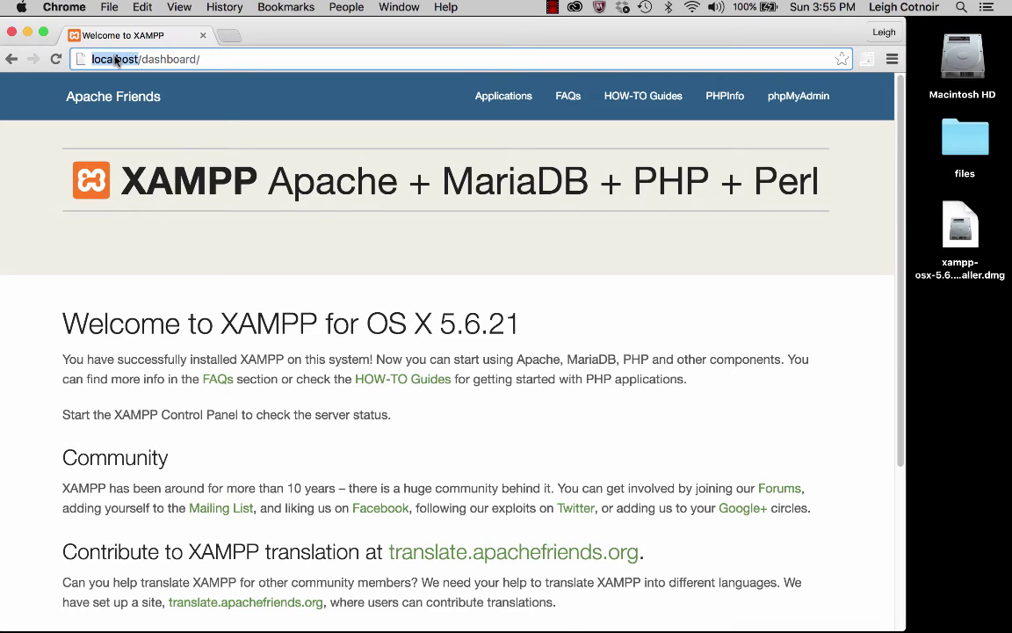
pyautogui.write('127.0.')
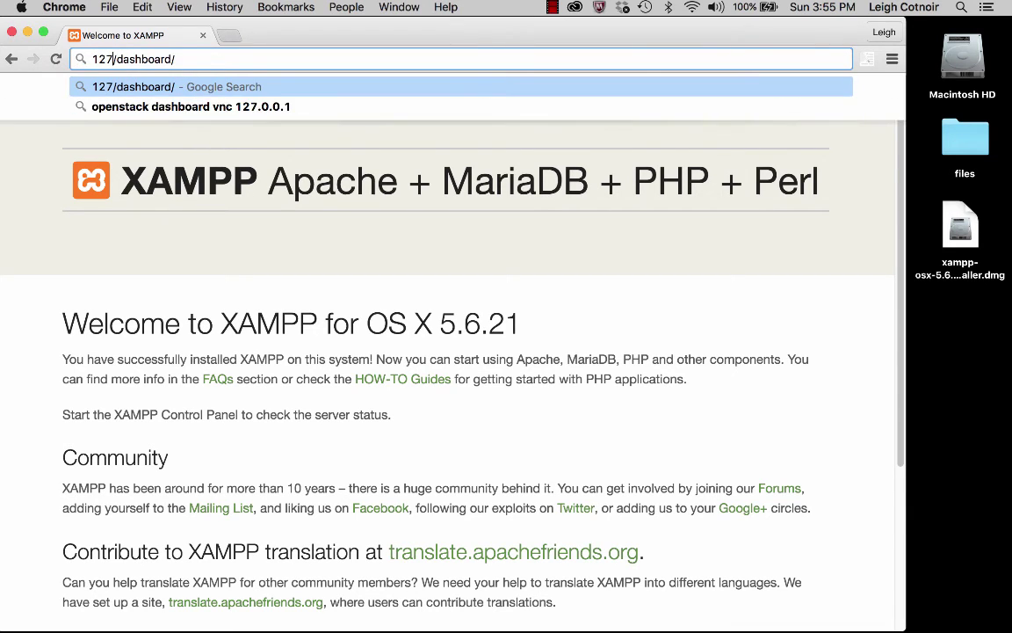
pyautogui.write('0.1')
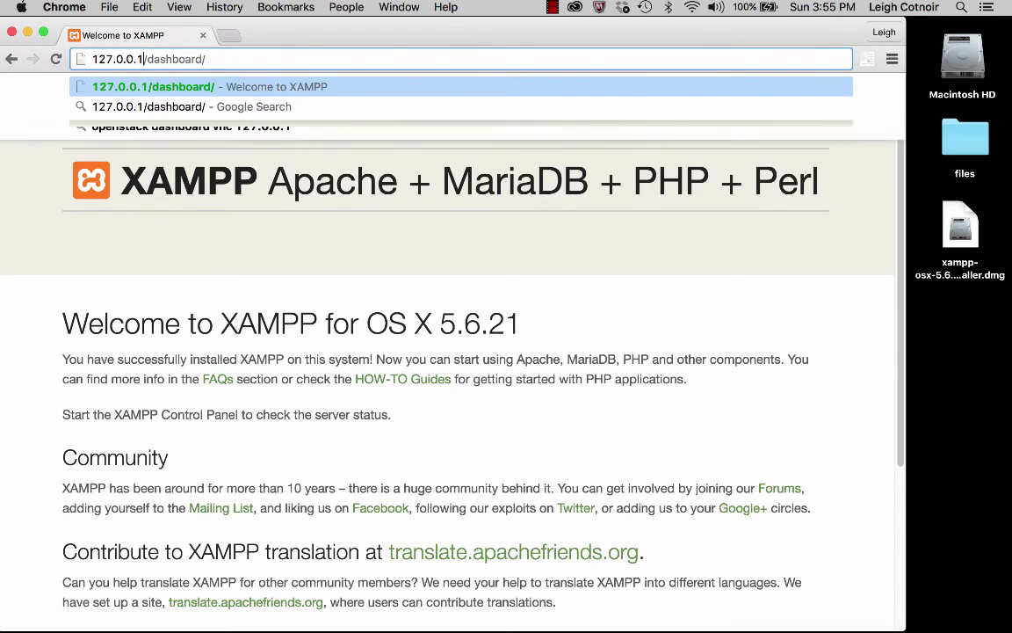
pyautogui.press('Return')
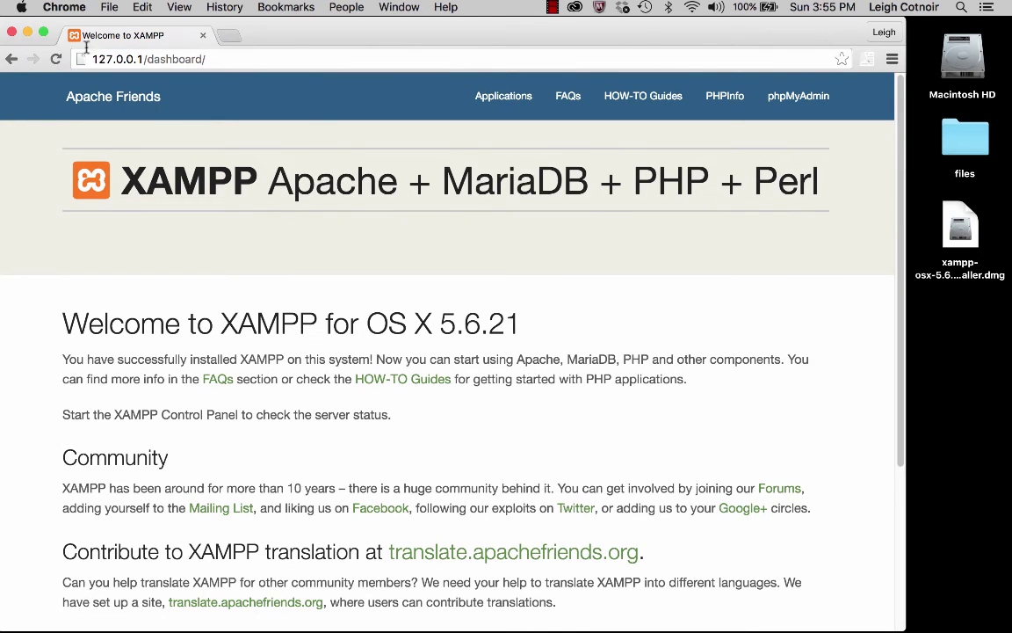
# - Change the dashboard URL's host from 127.0.0.1 back to localhost and load it
pyautogui.doubleClick(129, 58)
pyautogui.write('localhost')
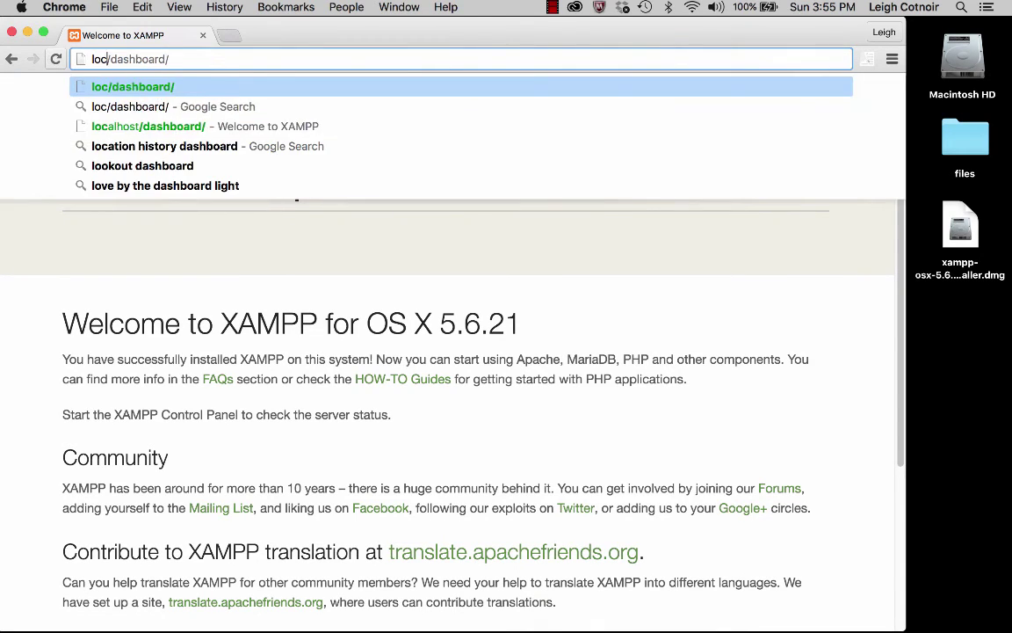
pyautogui.press('Return')
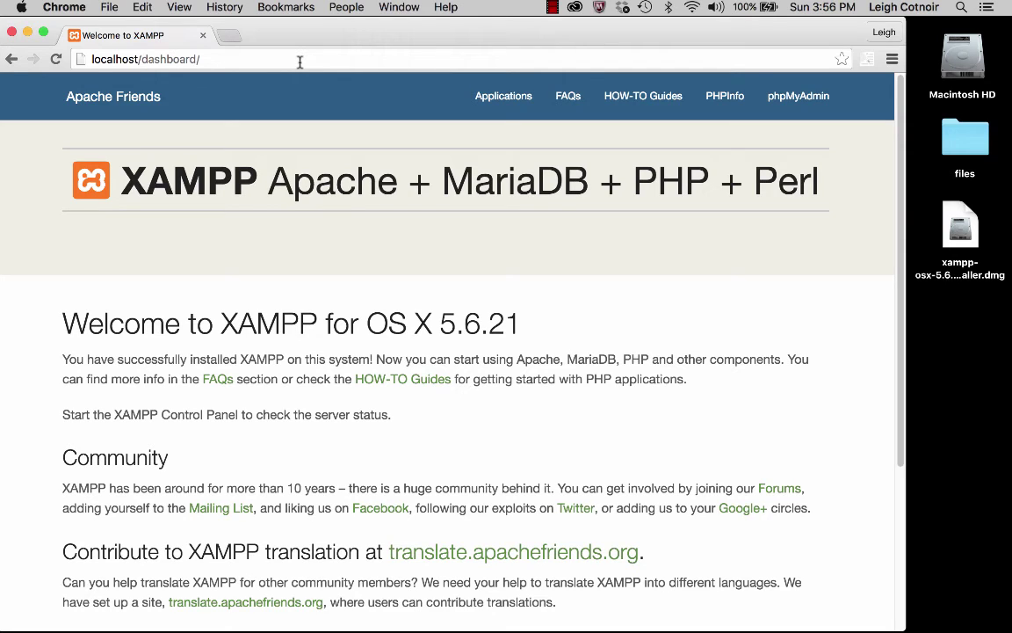
# - Open the Network settings in System Preferences and show the Wi-Fi connection's advanced TCP/IP details
pyautogui.click(21, 7)
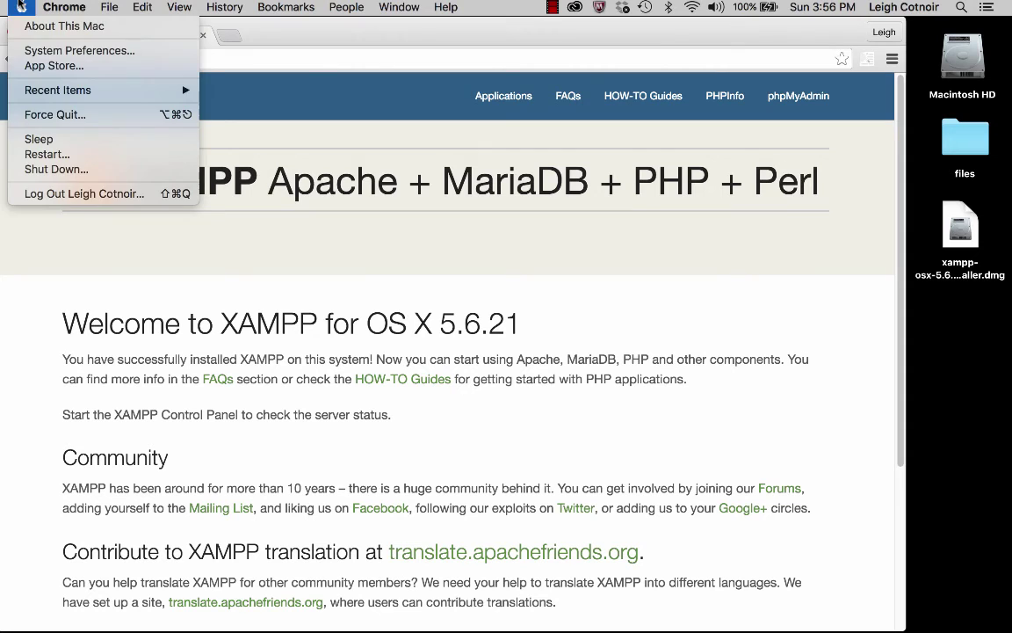
pyautogui.click(61, 51)
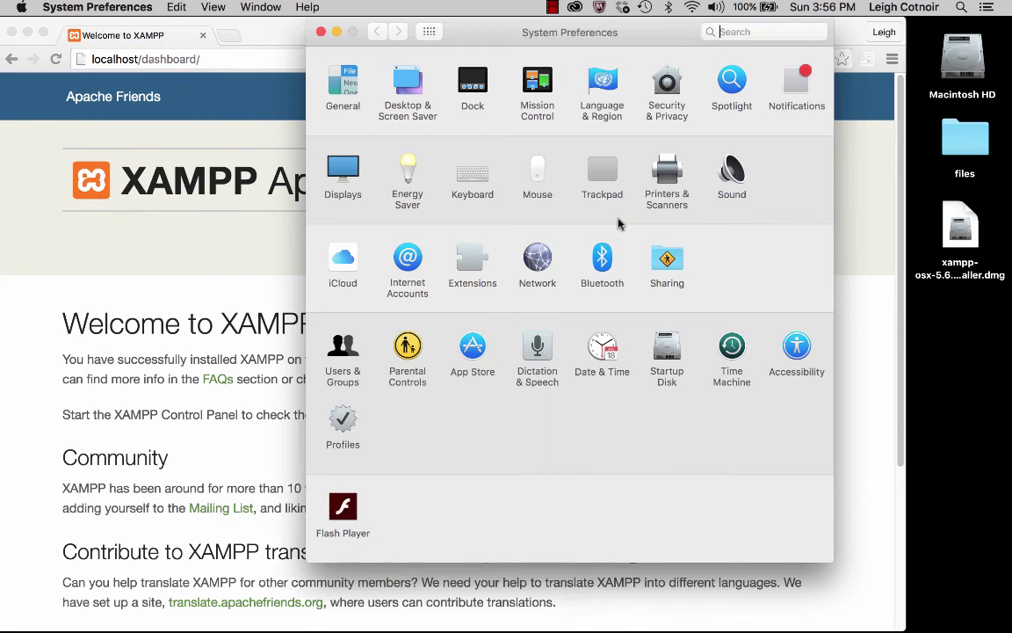
pyautogui.click(550, 269)
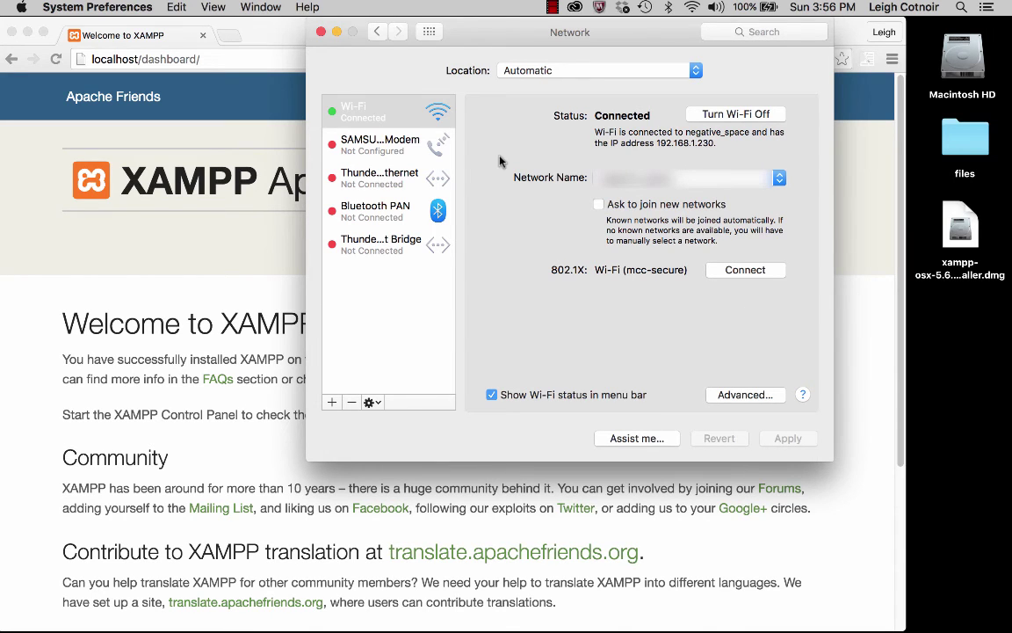
pyautogui.click(736, 394)
pyautogui.click(464, 97)
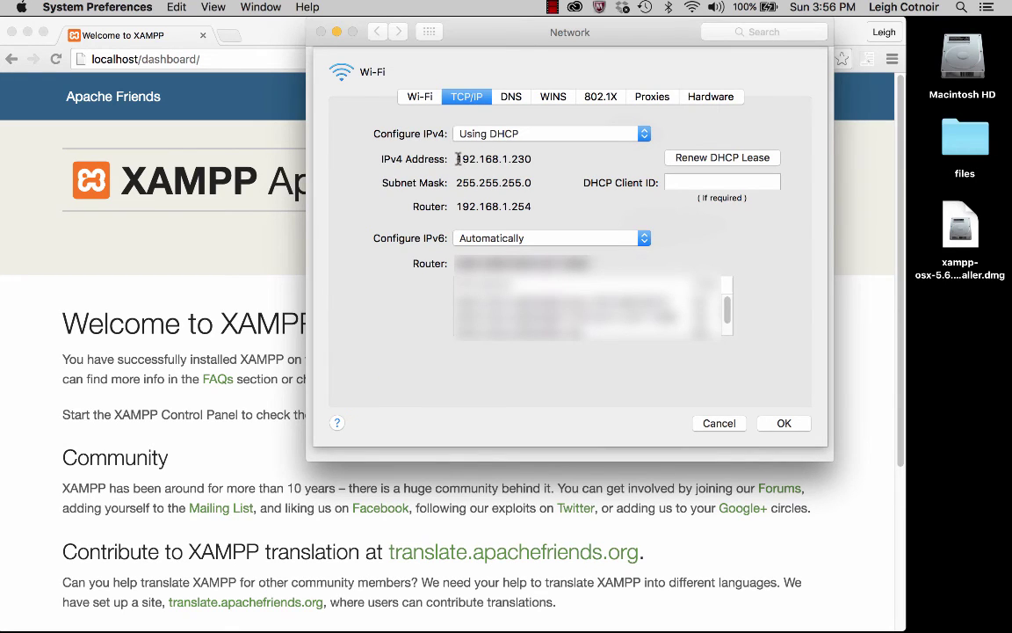
# - Copy the Wi-Fi connection's IPv4 address and dismiss the advanced network settings without changes
pyautogui.moveTo(455, 159); pyautogui.dragTo(532, 160)
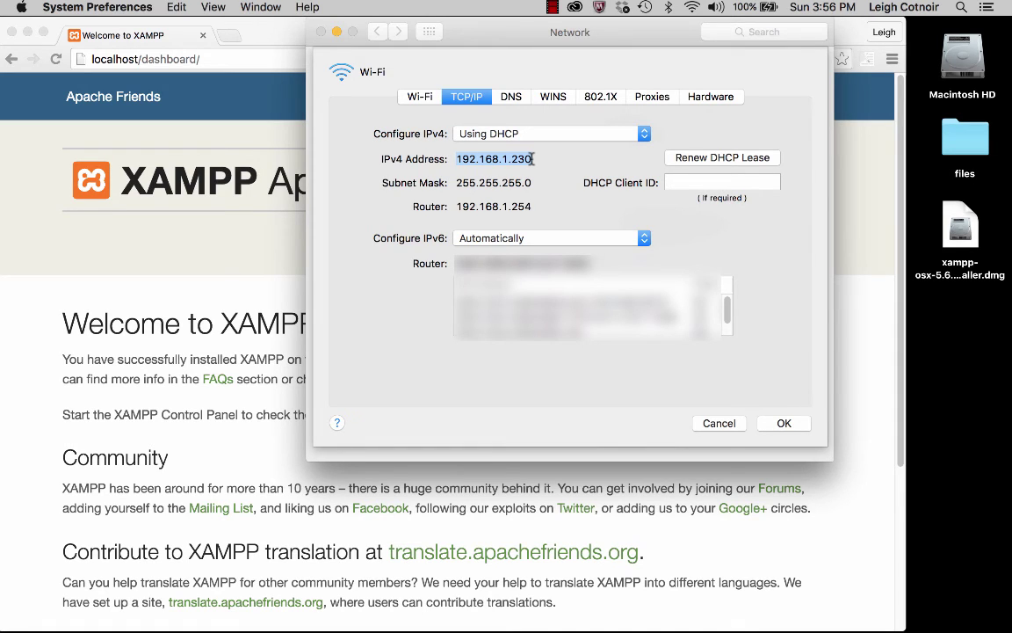
pyautogui.press('super+c')
pyautogui.press('super+c')
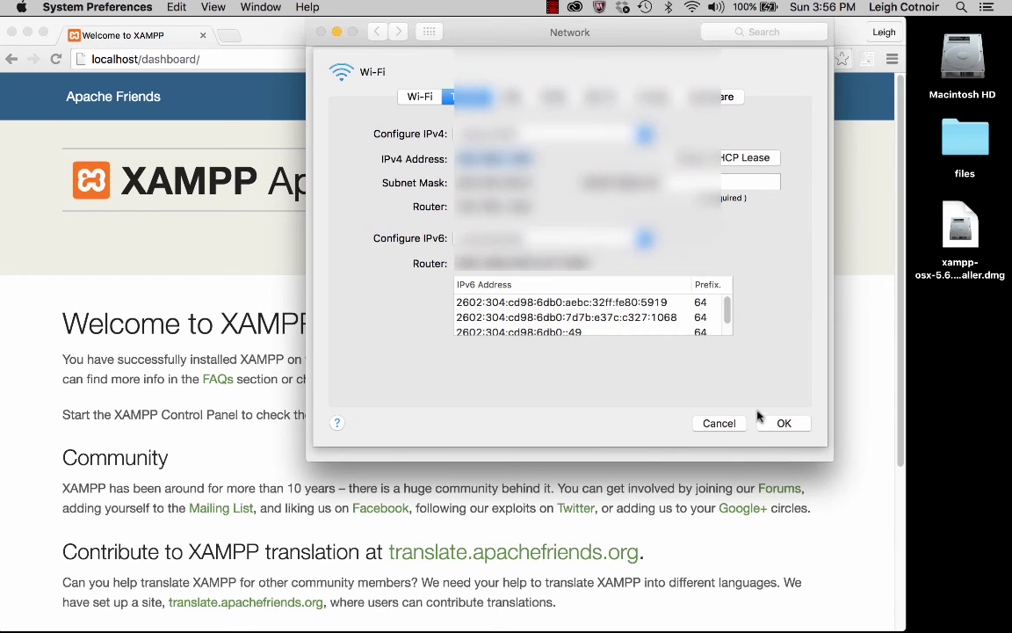
pyautogui.click(719, 423)
# - Replace localhost in the dashboard's URL with the copied address 192.168.1.230 and load the page
pyautogui.click(119, 59)
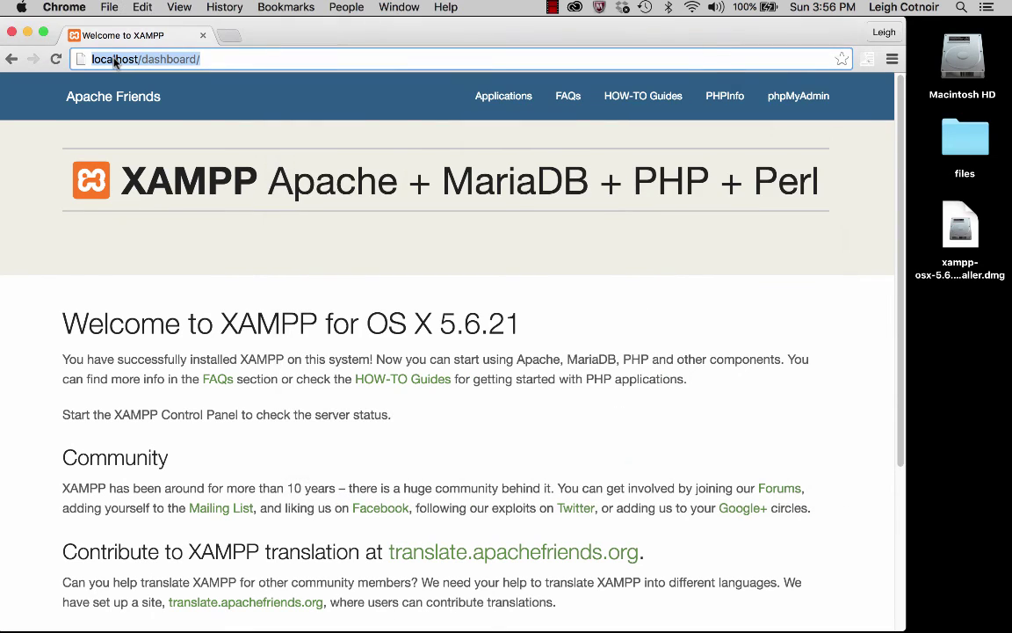
pyautogui.doubleClick(119, 59)
pyautogui.press('super+v')
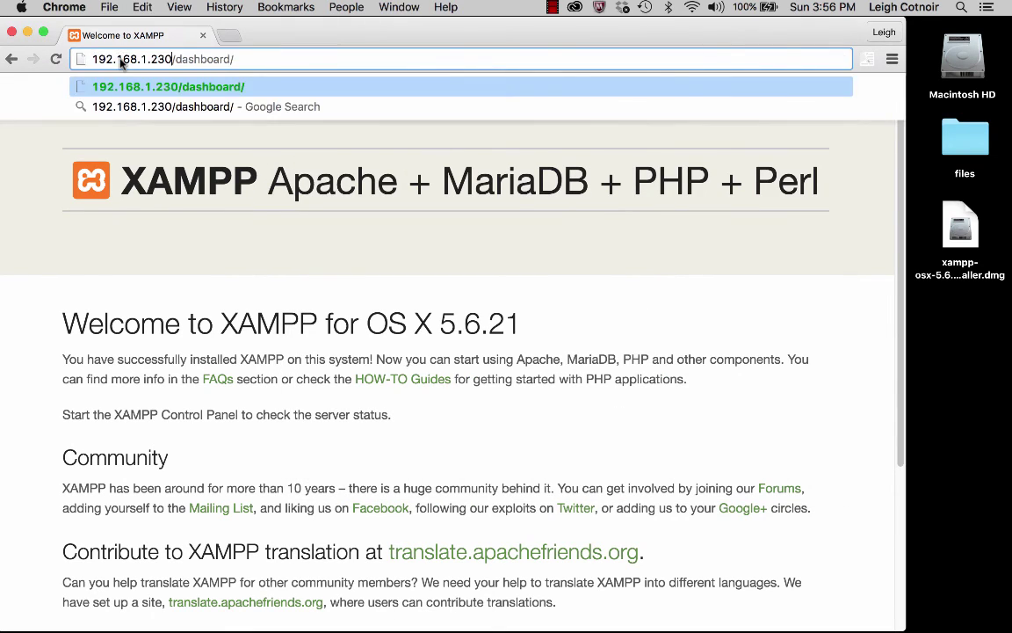
pyautogui.press('Return')
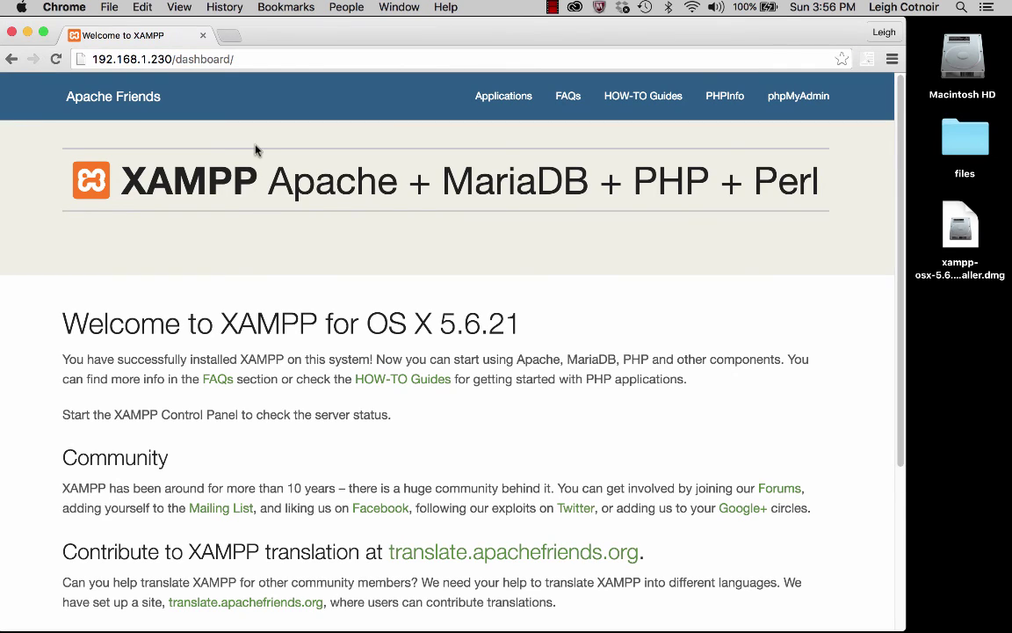
# - Reload the dashboard with localhost in place of 192.168.1.230 and highlight the host name in the URL
pyautogui.doubleClick(151, 57)
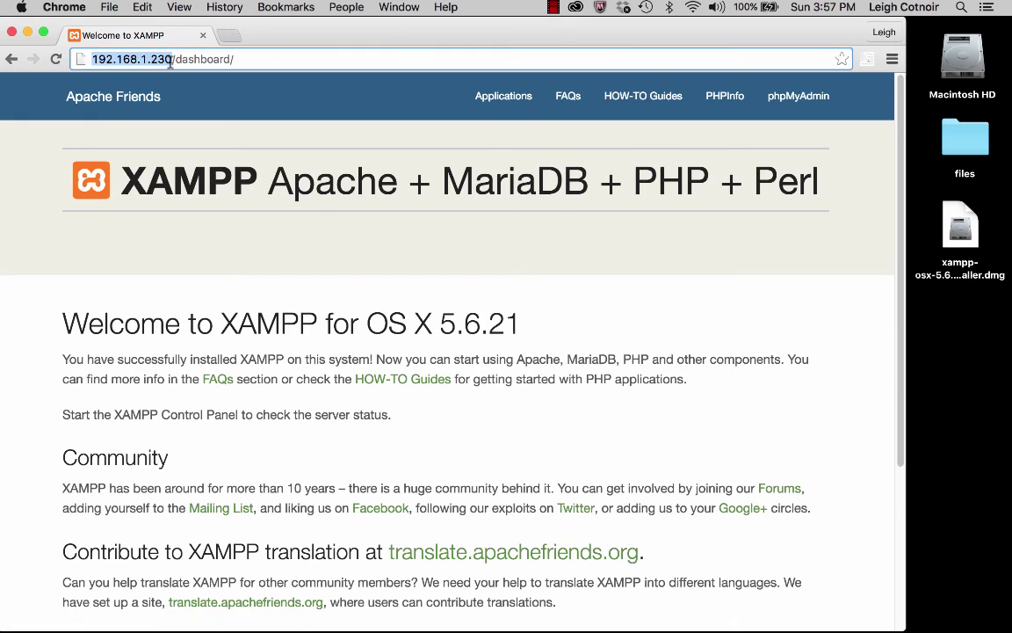
pyautogui.write('loca')
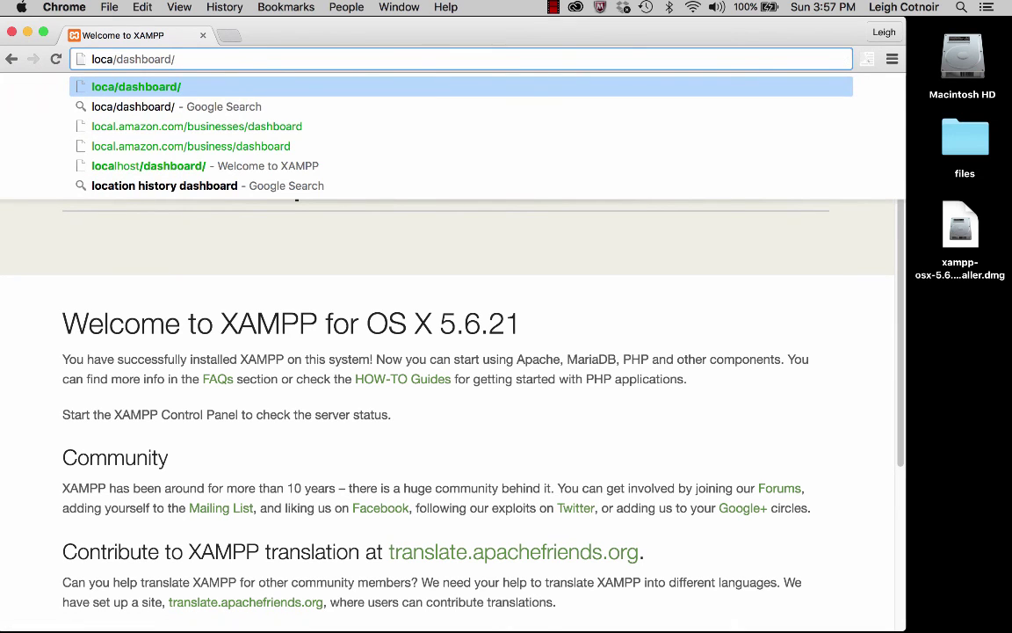
pyautogui.write('lhost')
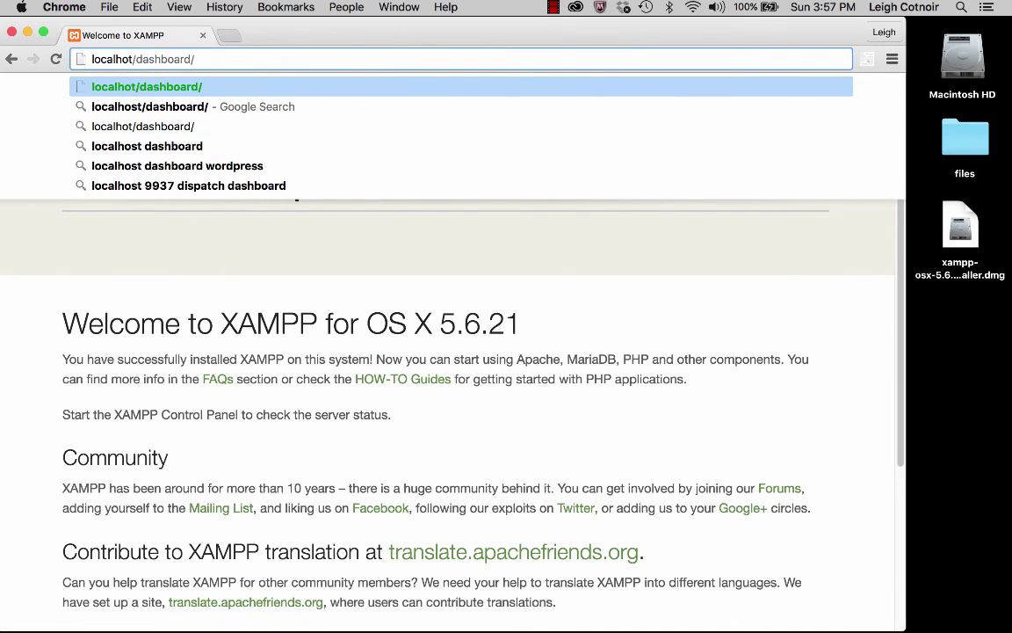
pyautogui.press('Return')
pyautogui.doubleClick(104, 59)
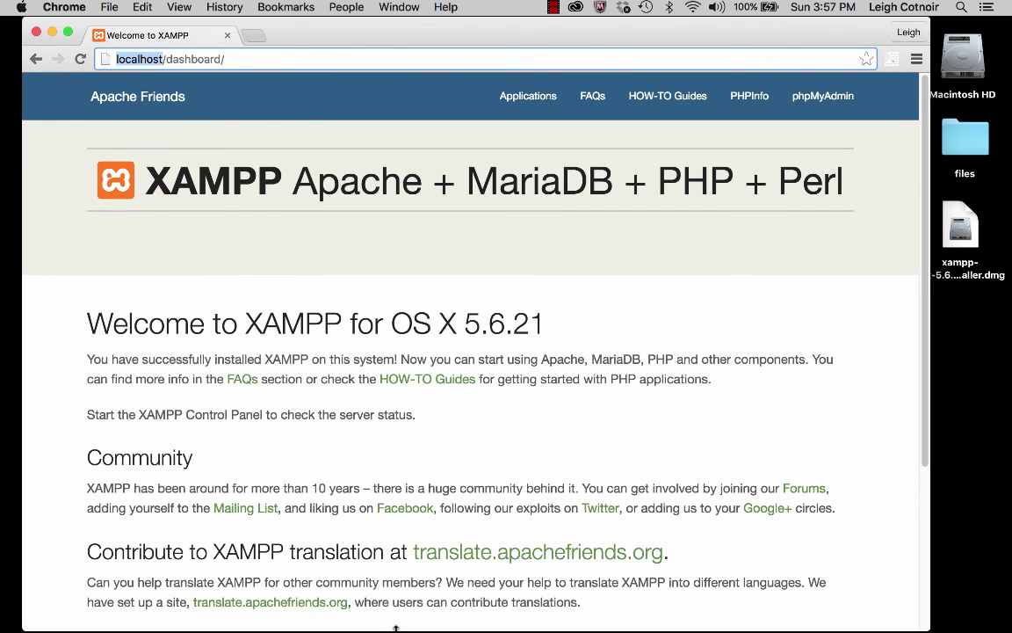
# - Switch to the XAMPP manager-osx application and show its list of managed servers
pyautogui.moveTo(7, 510)
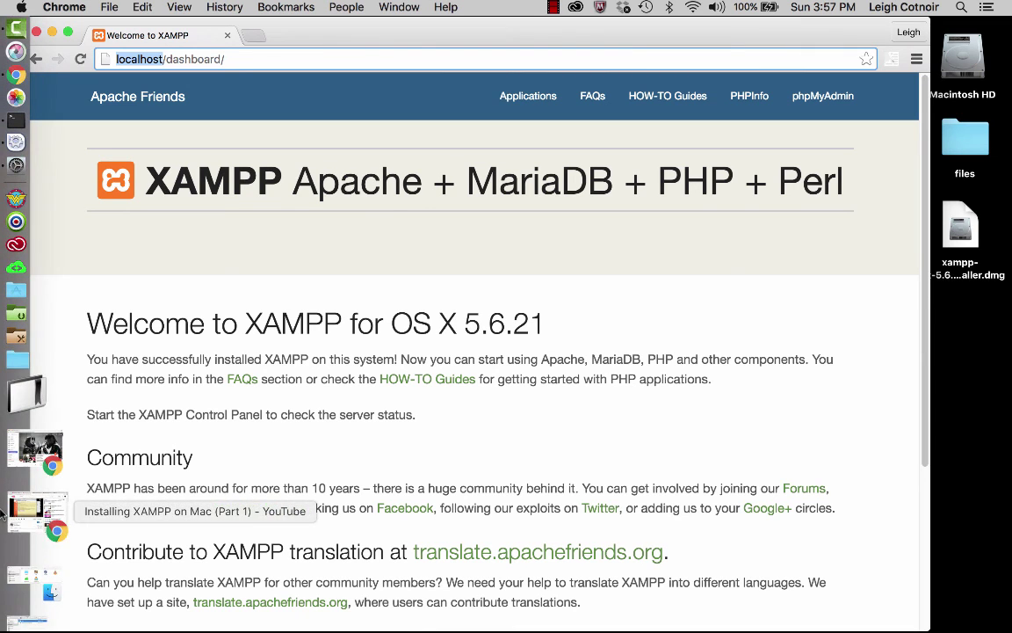
pyautogui.click(33, 236)
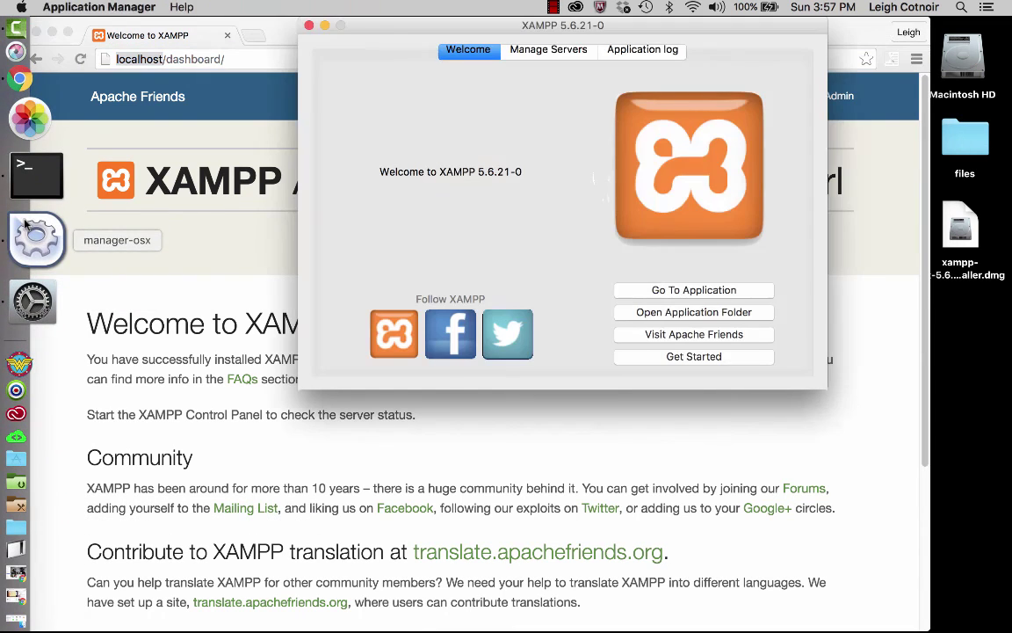
pyautogui.click(538, 53)
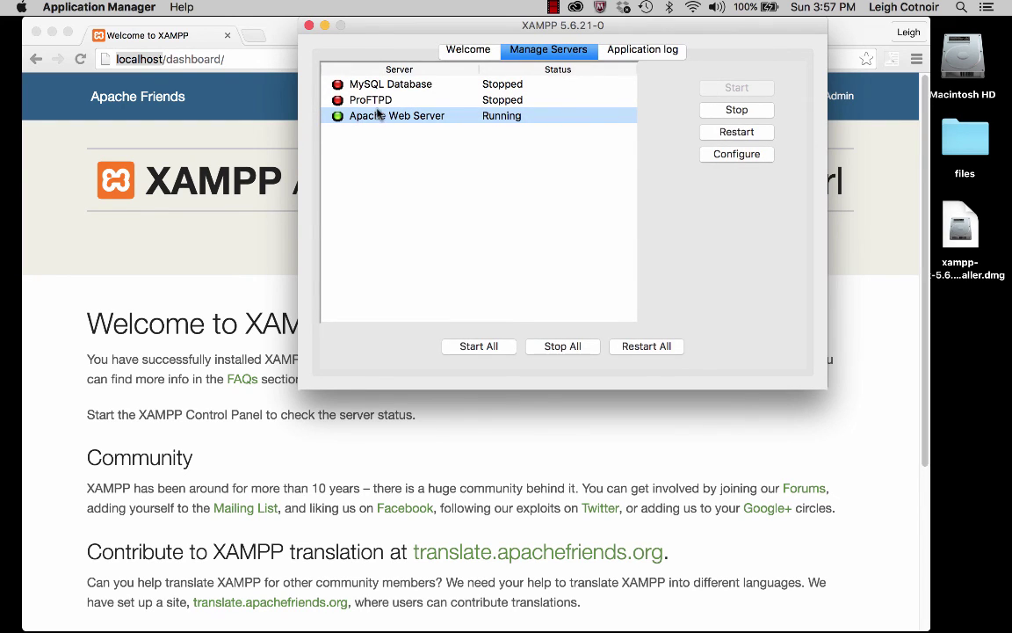
# - Stop the Apache Web Server, move the manager window aside, and reload localhost/dashboard/ in Chrome
pyautogui.click(738, 111)
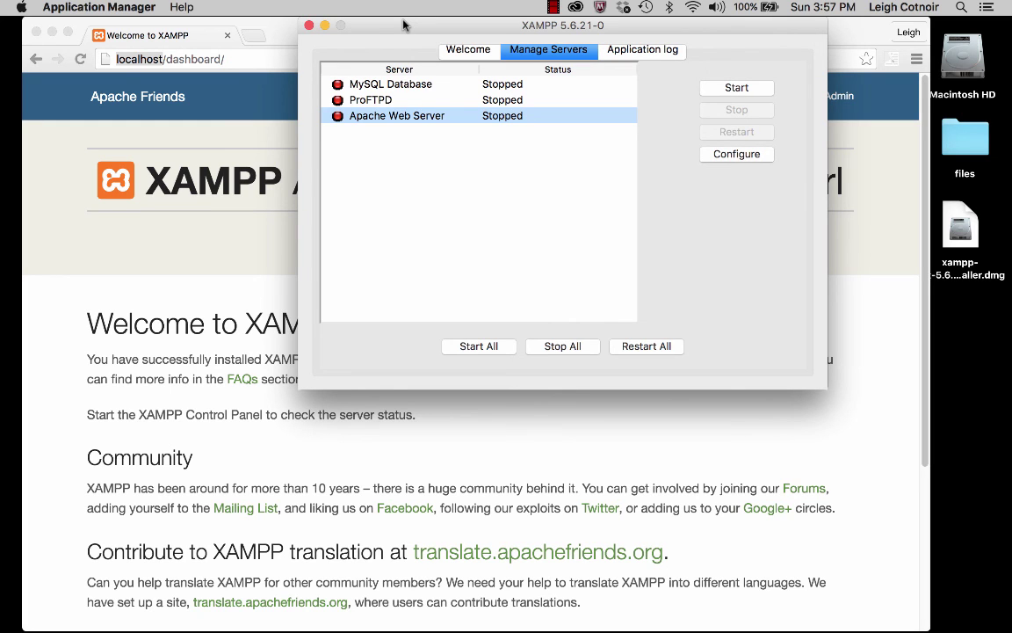
pyautogui.moveTo(404, 26); pyautogui.dragTo(569, 13)
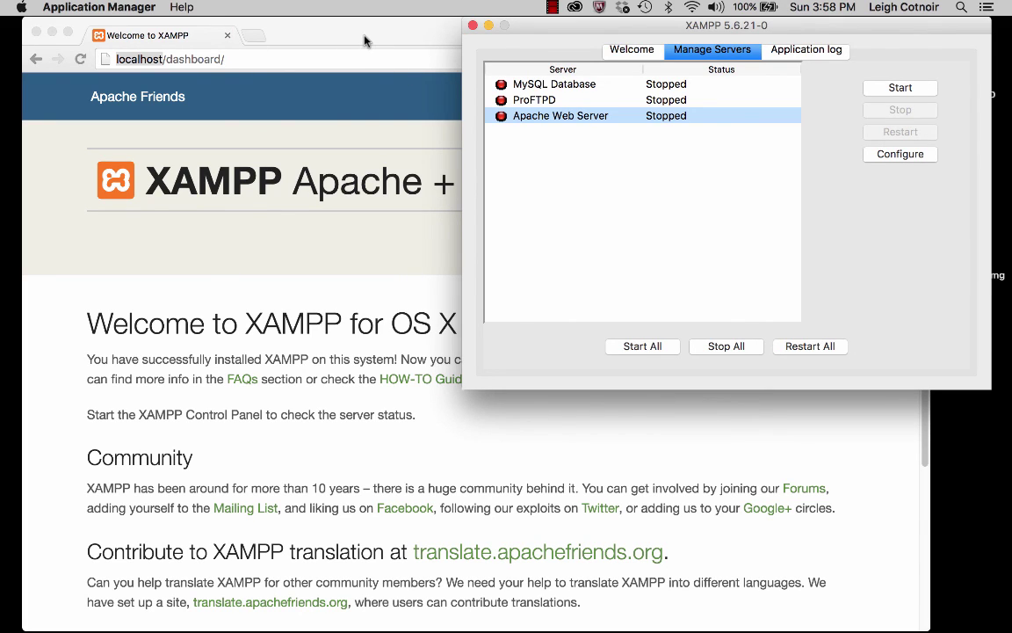
pyautogui.click(143, 61)
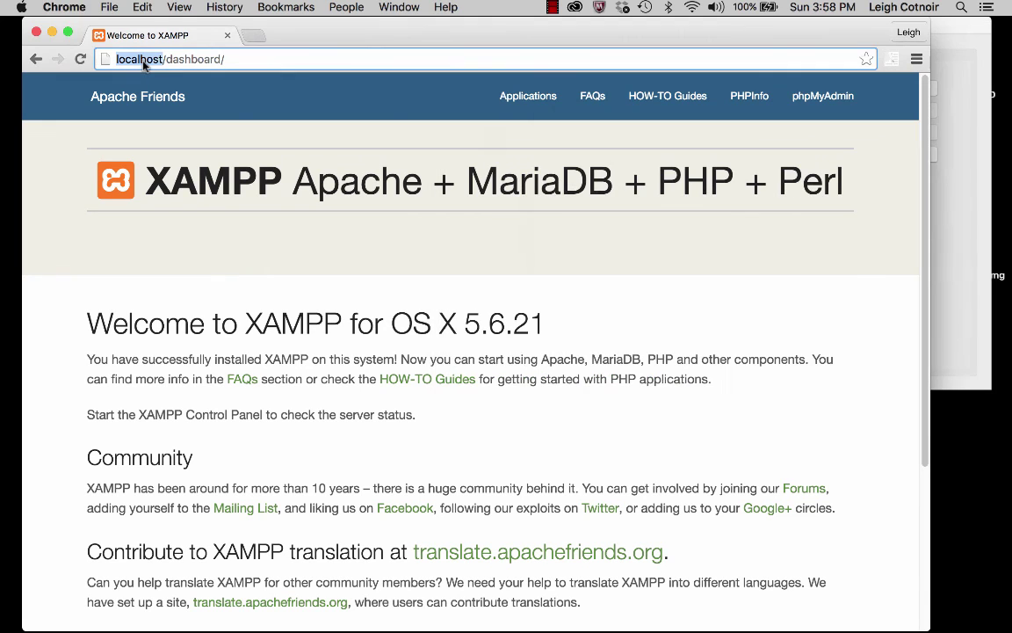
pyautogui.click(264, 58)
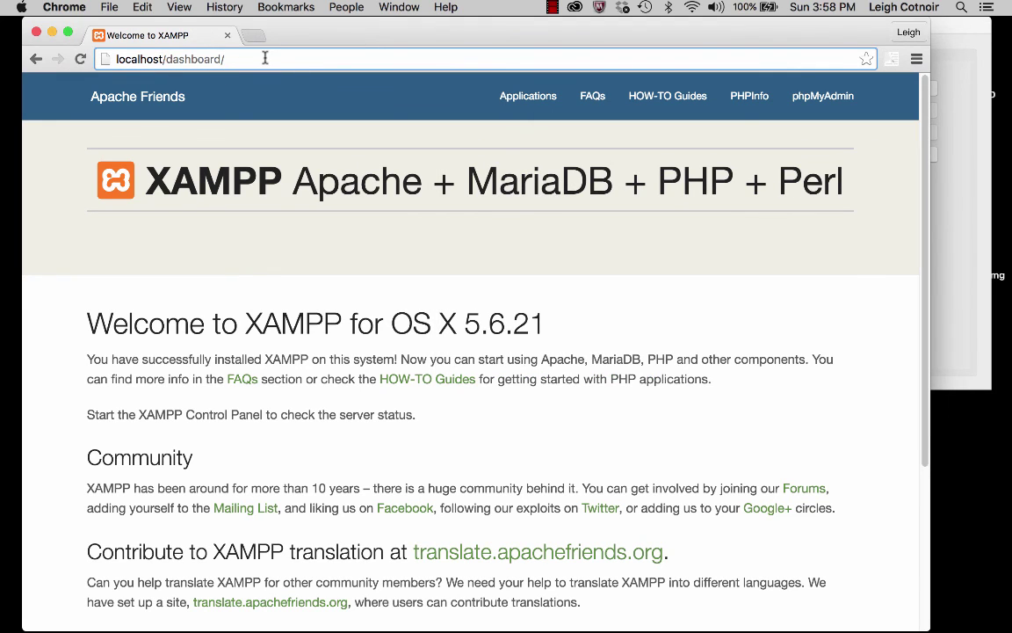
pyautogui.press('Return')
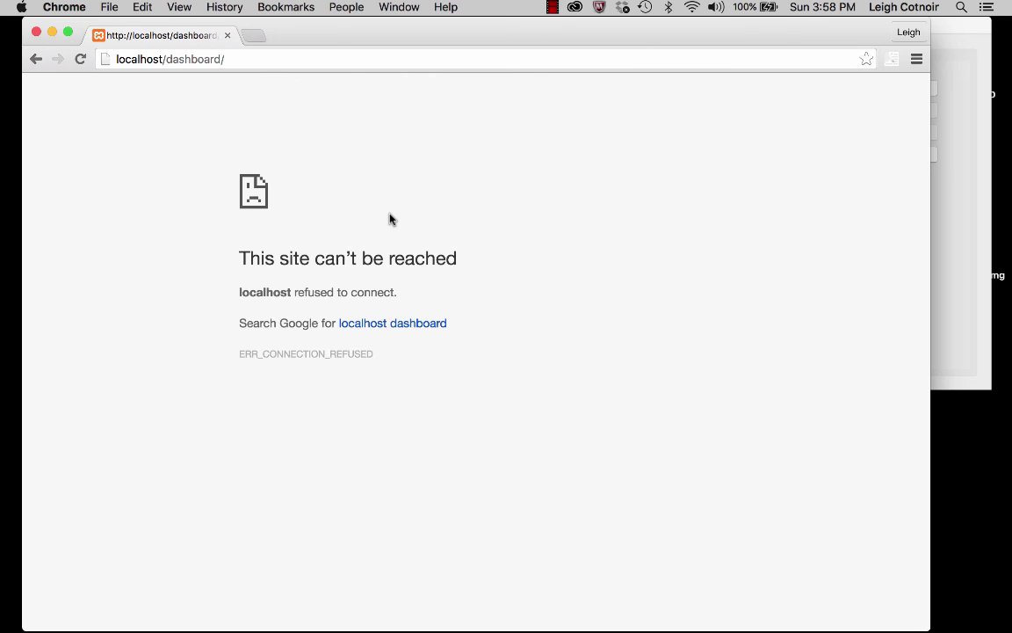
# - Start the Apache Web Server again in the XAMPP manager and return to the localhost/dashboard/ page in Chrome
pyautogui.click(972, 246)
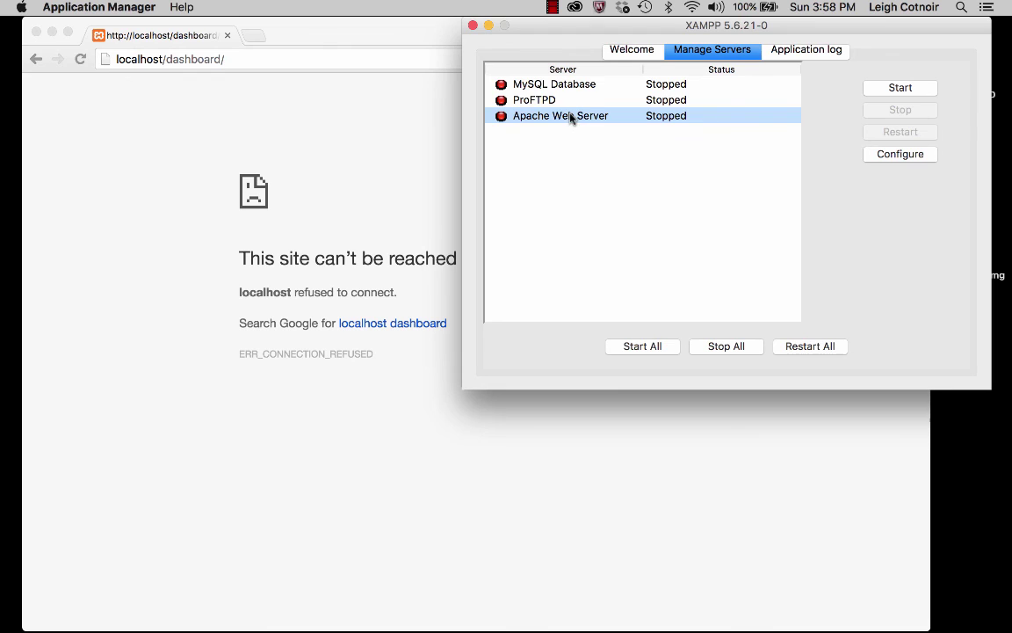
pyautogui.click(289, 24)
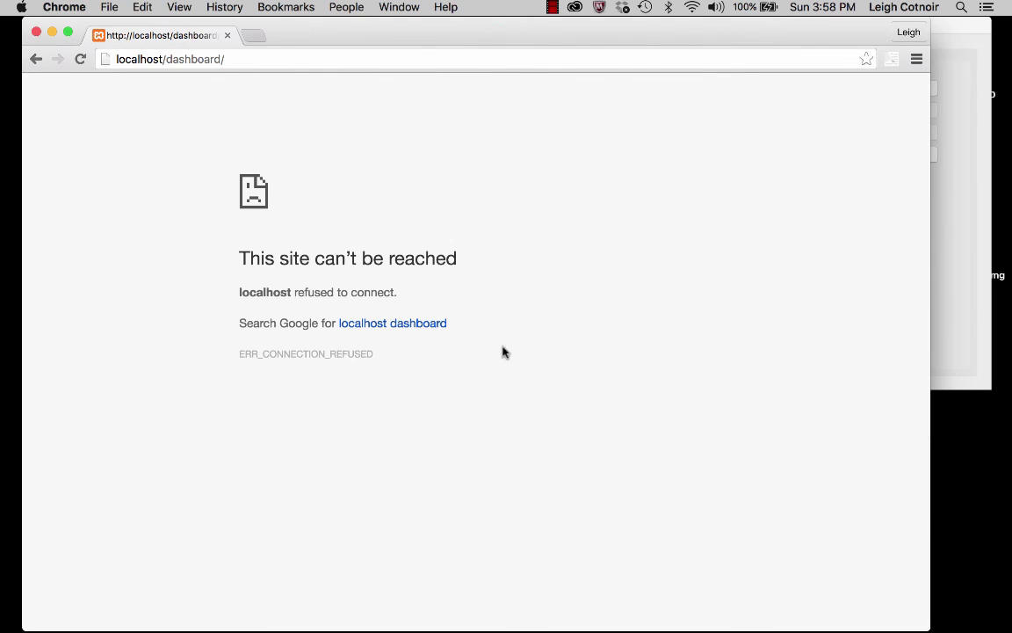
pyautogui.click(965, 282)
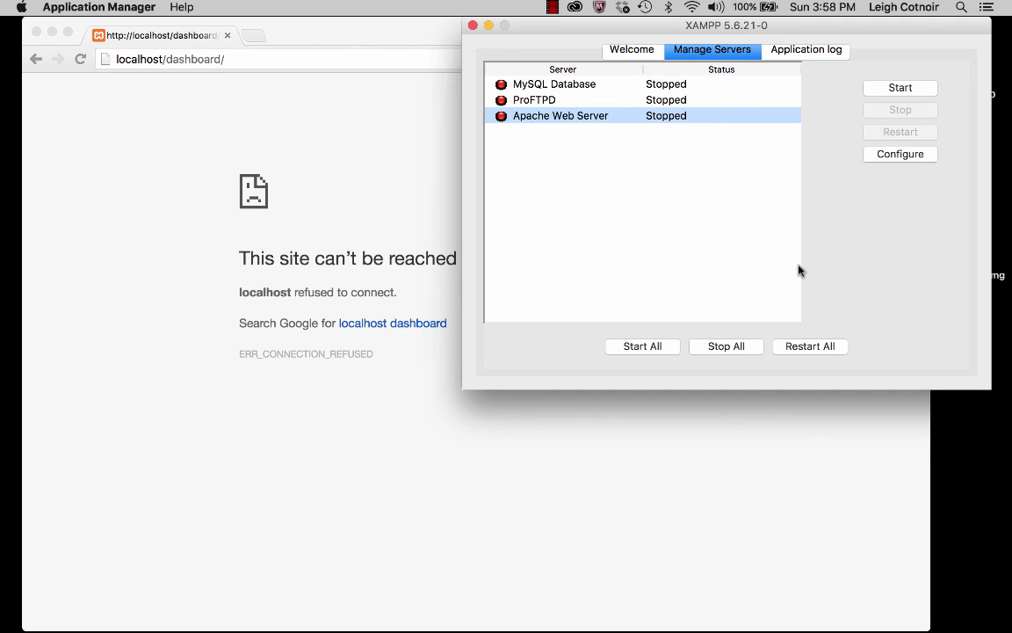
pyautogui.click(906, 87)
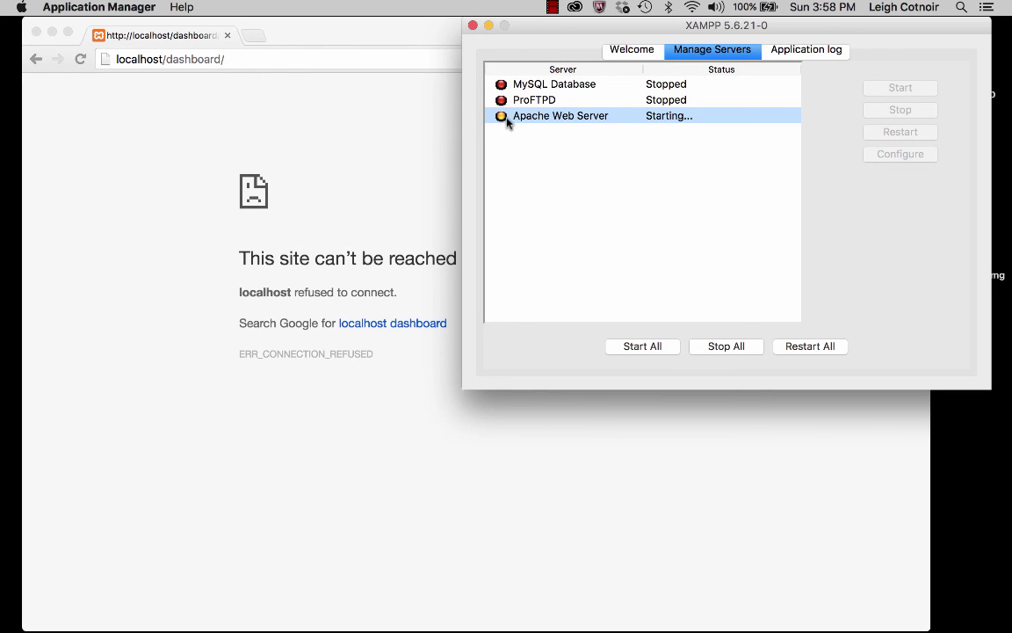
pyautogui.click(335, 35)
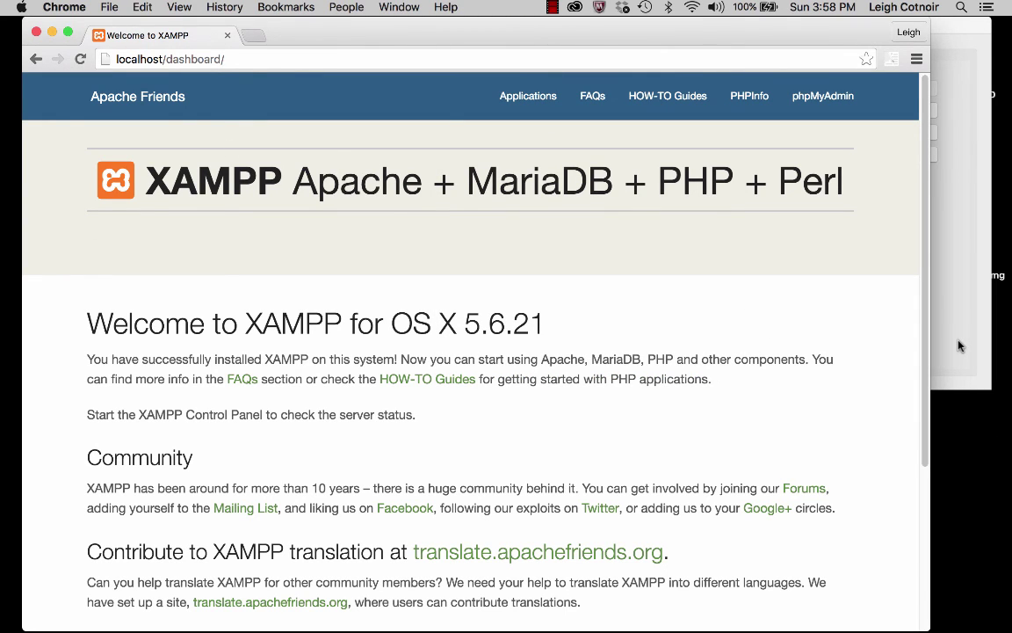
pyautogui.click(197, 58)
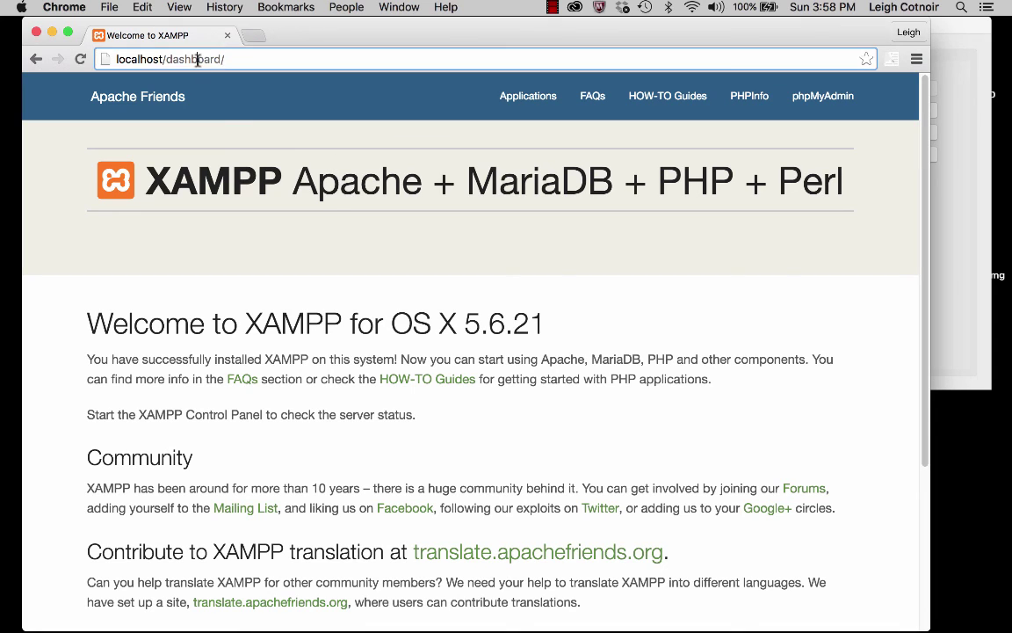